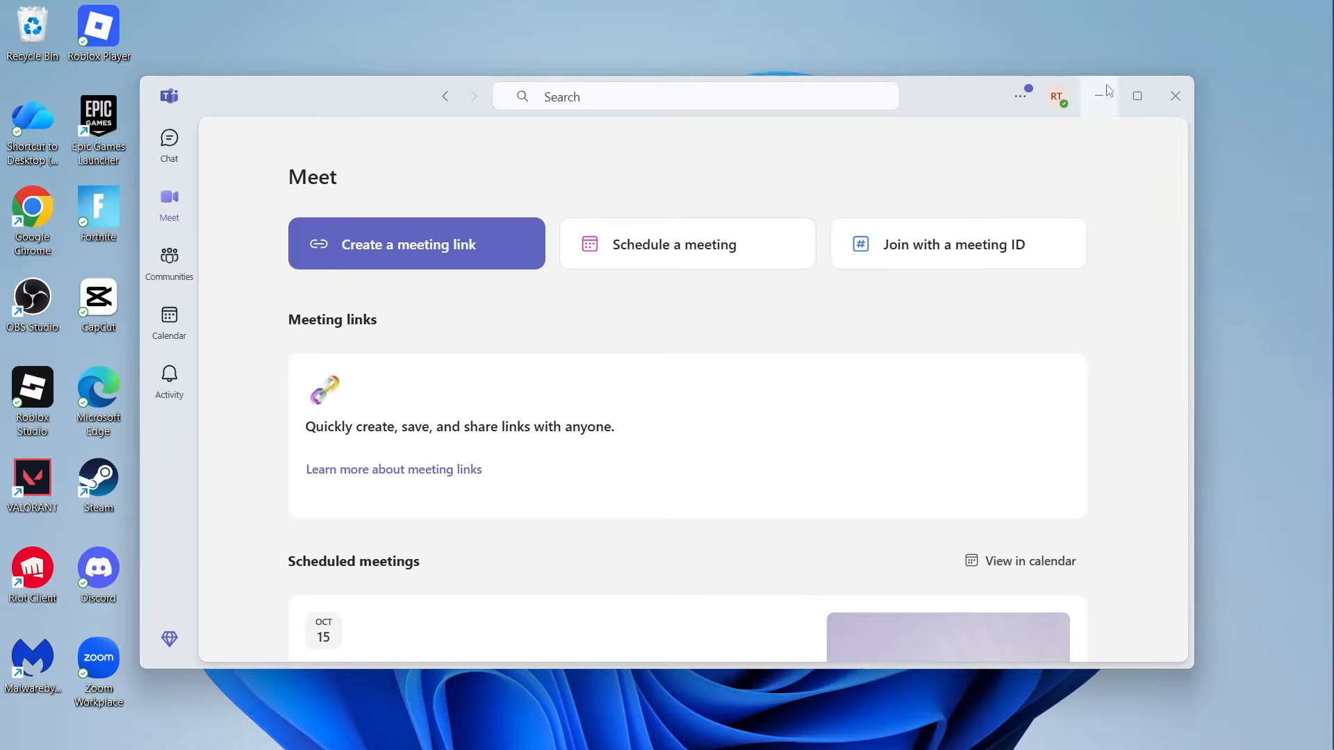
Step: Minimize the Teams window to reveal the desktop
left_click(1099, 96)
Step: Search Google for 'microsoft teams downloads', then download and run MSTeamsSetup.exe from Microsoft's page
left_click(803, 731)
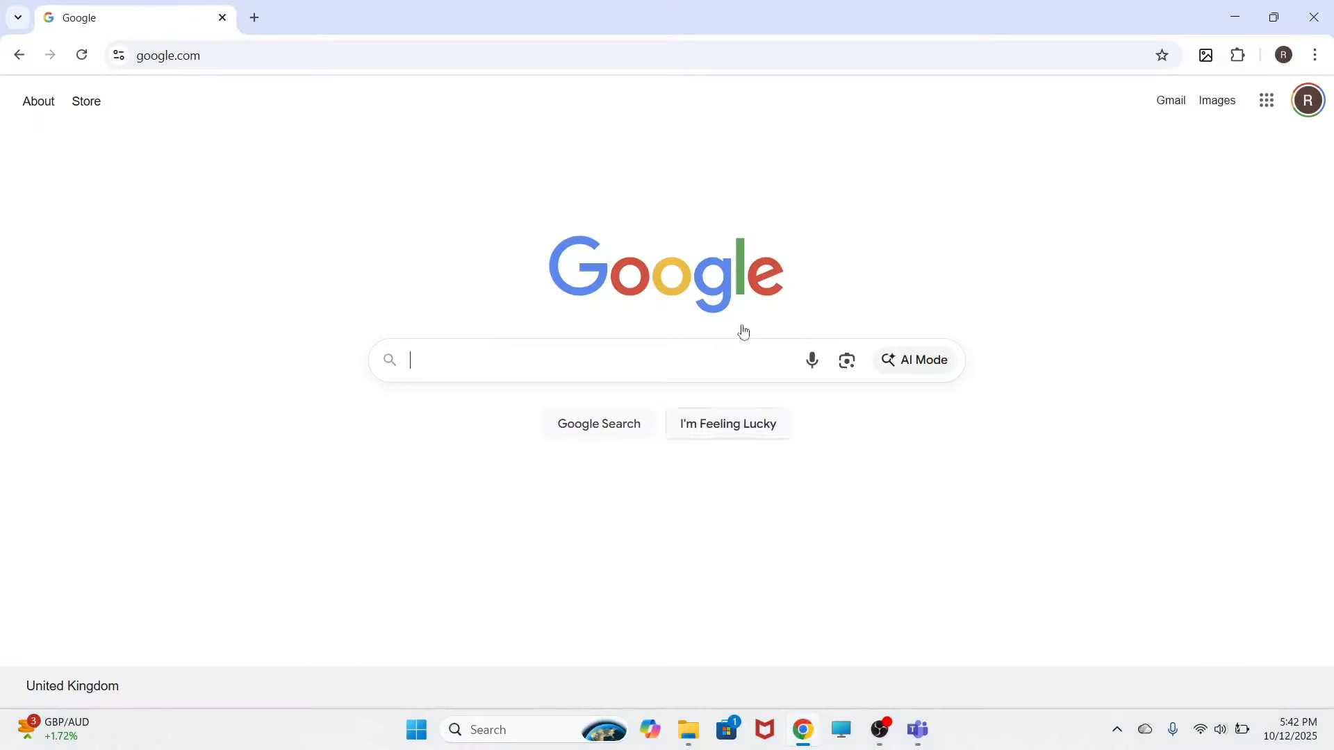
type("microsof")
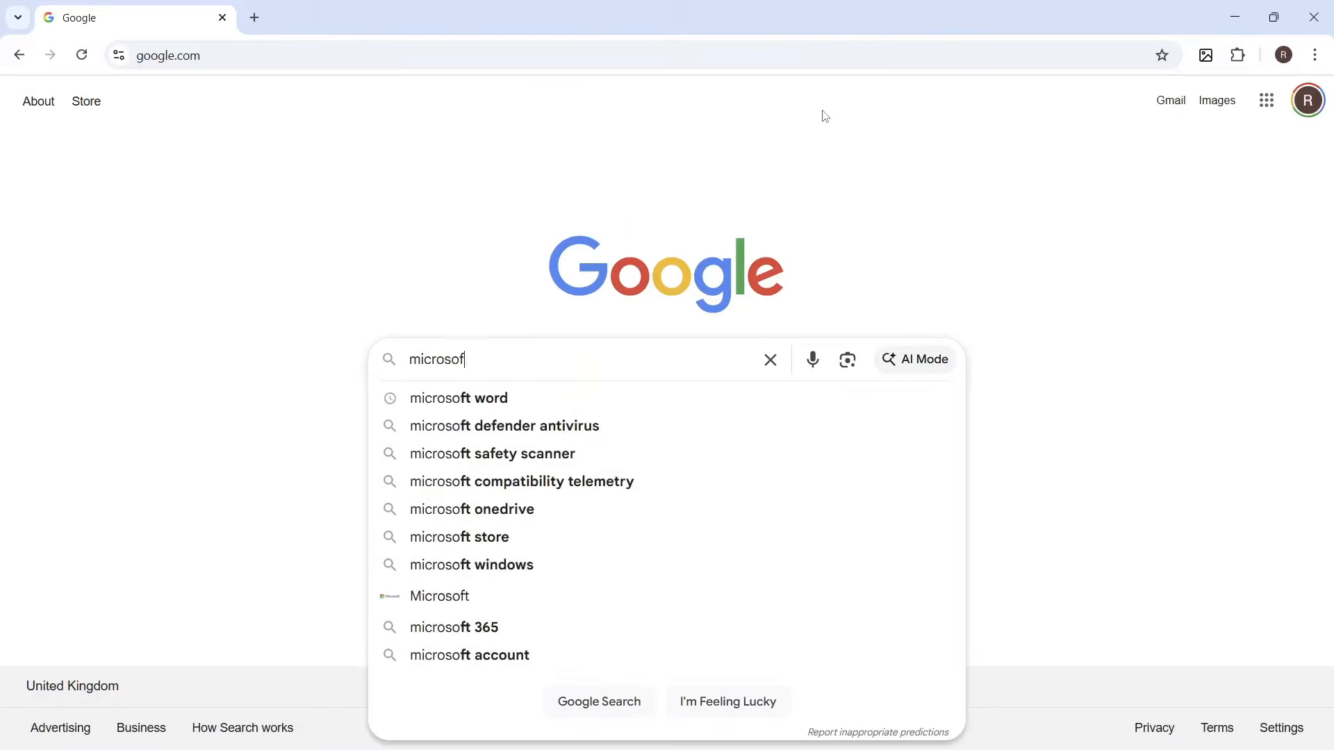
type("t teams d")
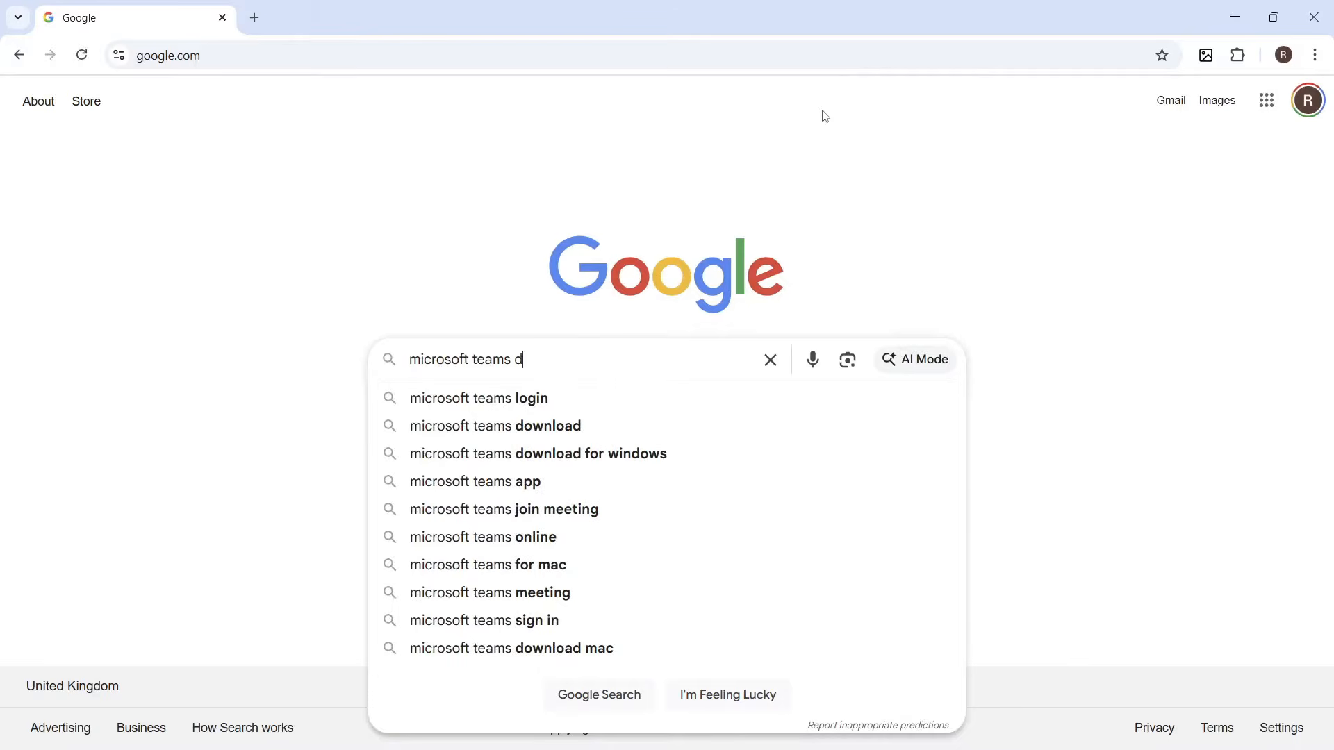
type("ownloads")
key("Return")
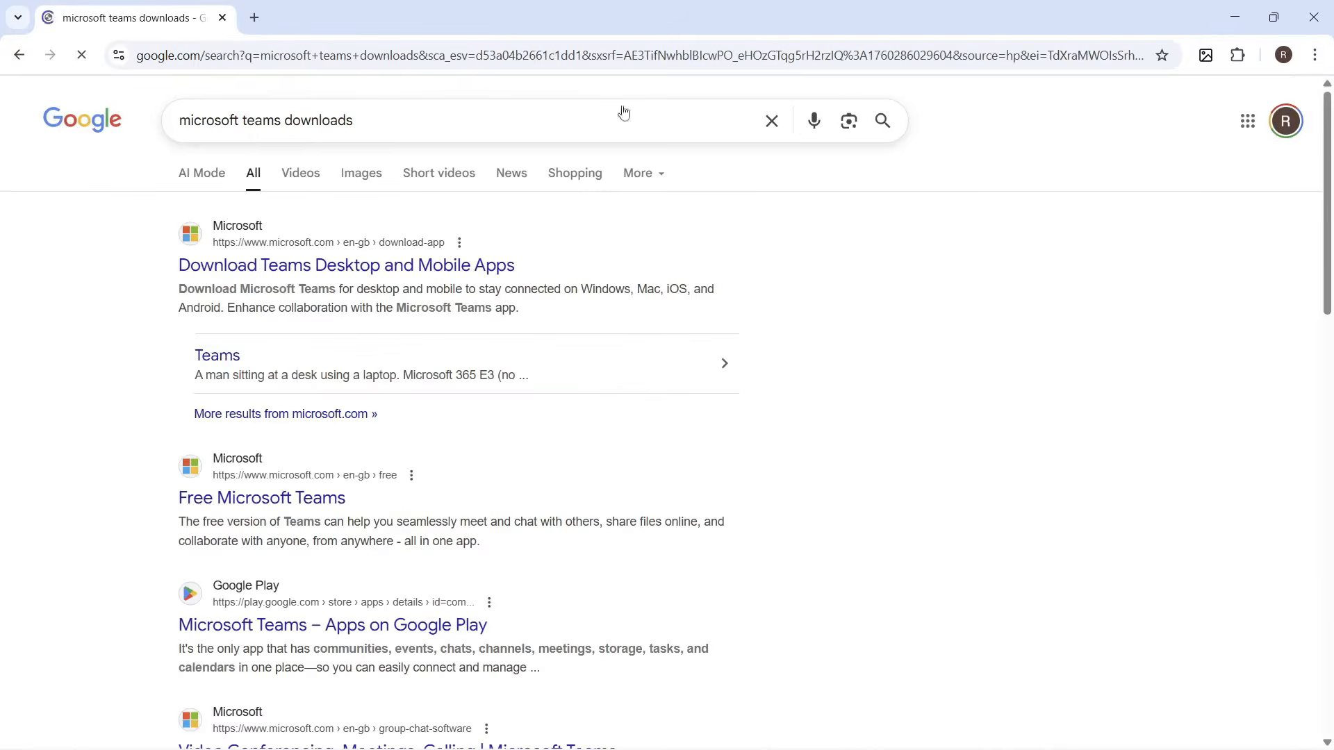
left_click(283, 270)
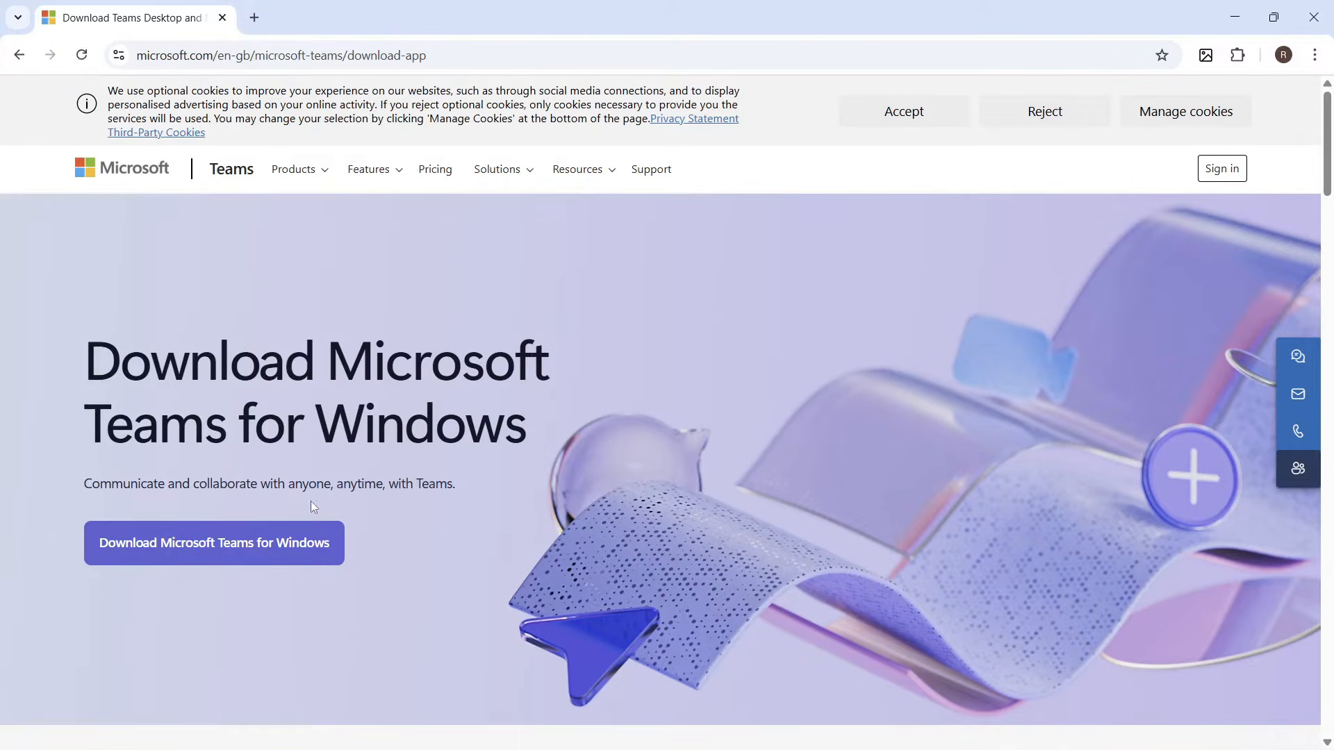
left_click(256, 540)
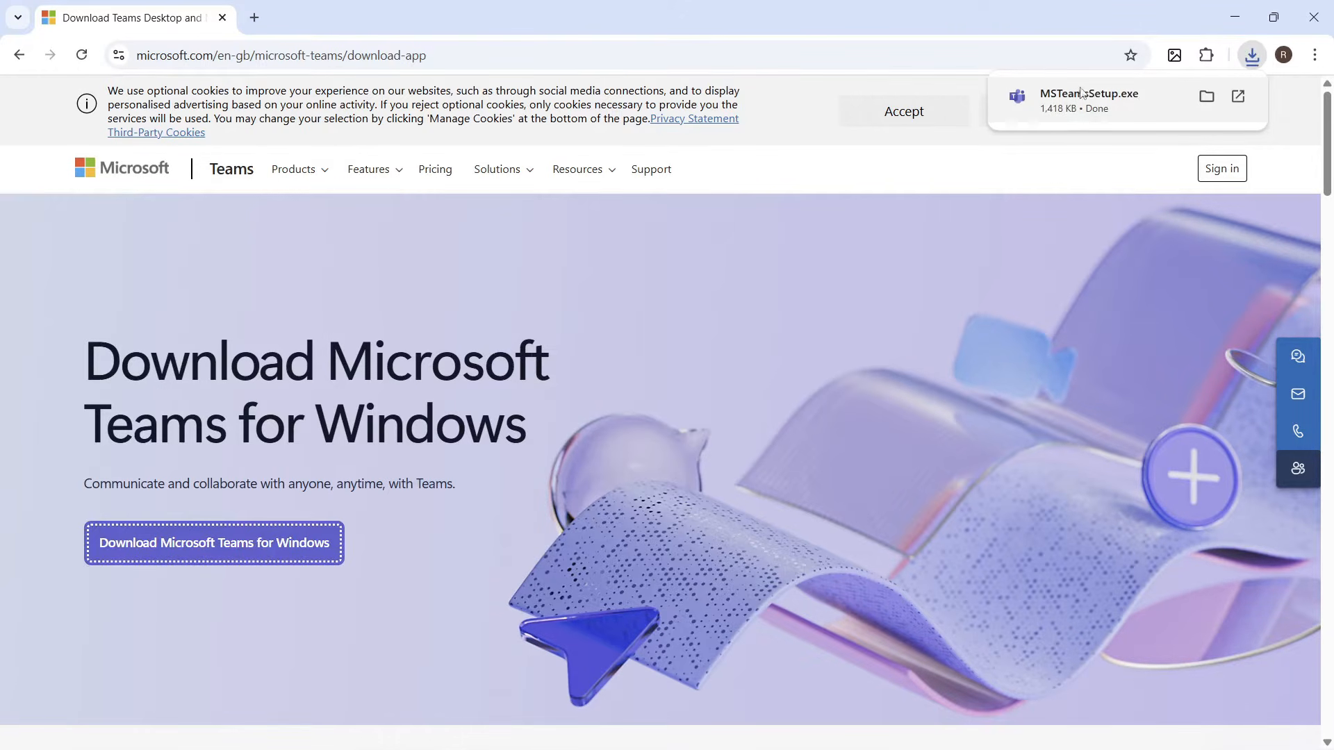
left_click(1120, 102)
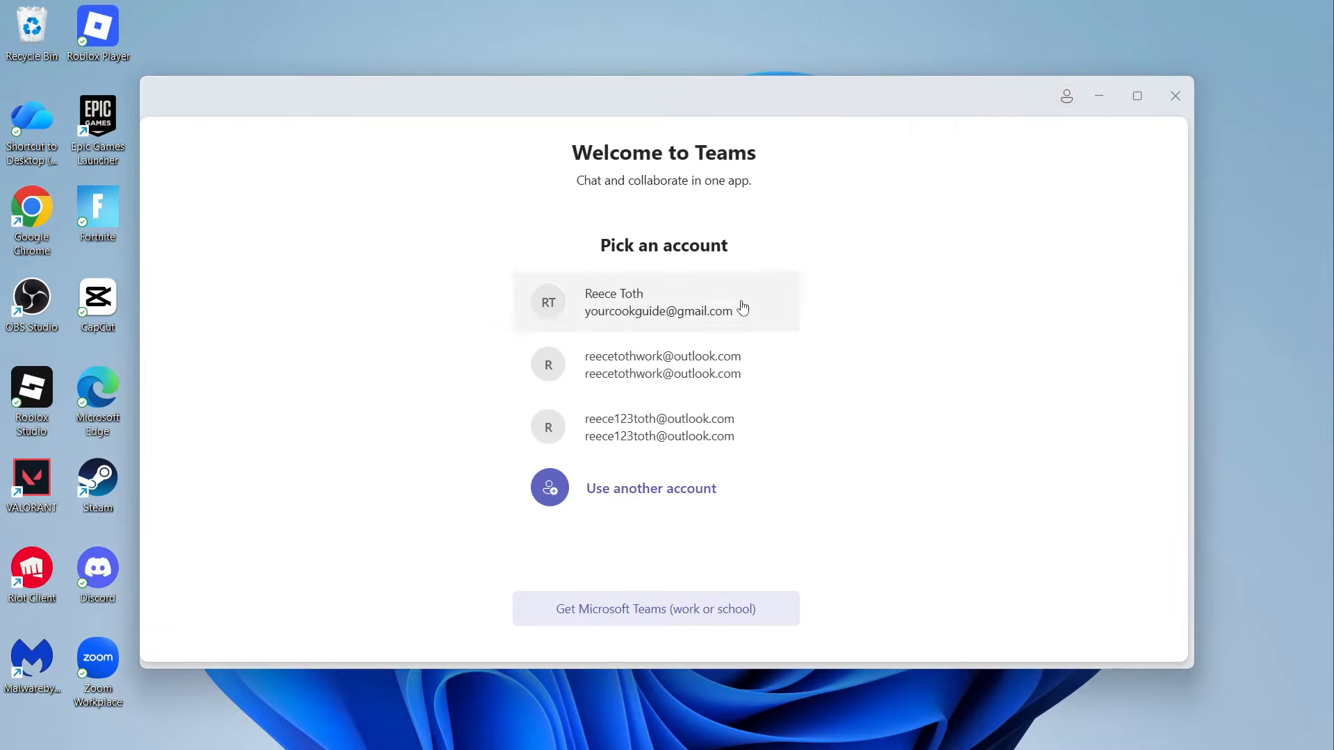
Step: Back out of creating a new account and sign in with the first listed personal account
left_click(628, 490)
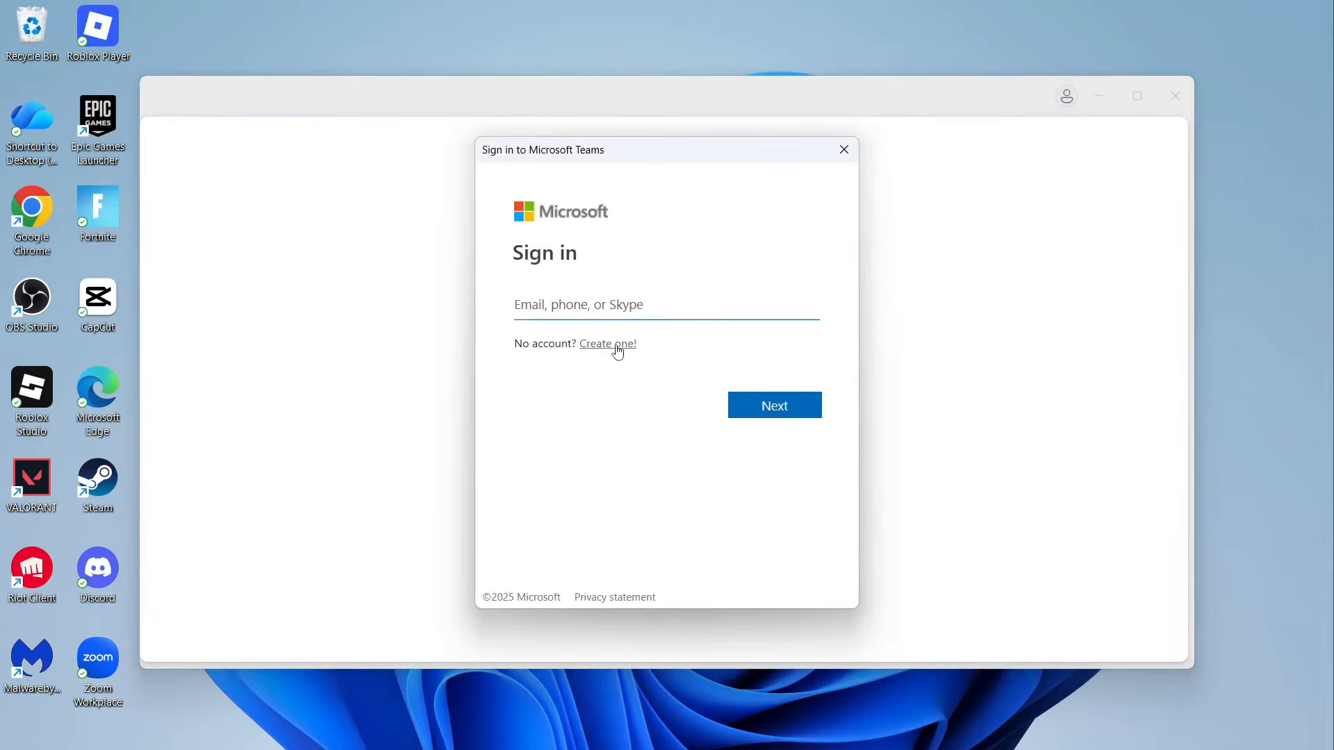
left_click(617, 347)
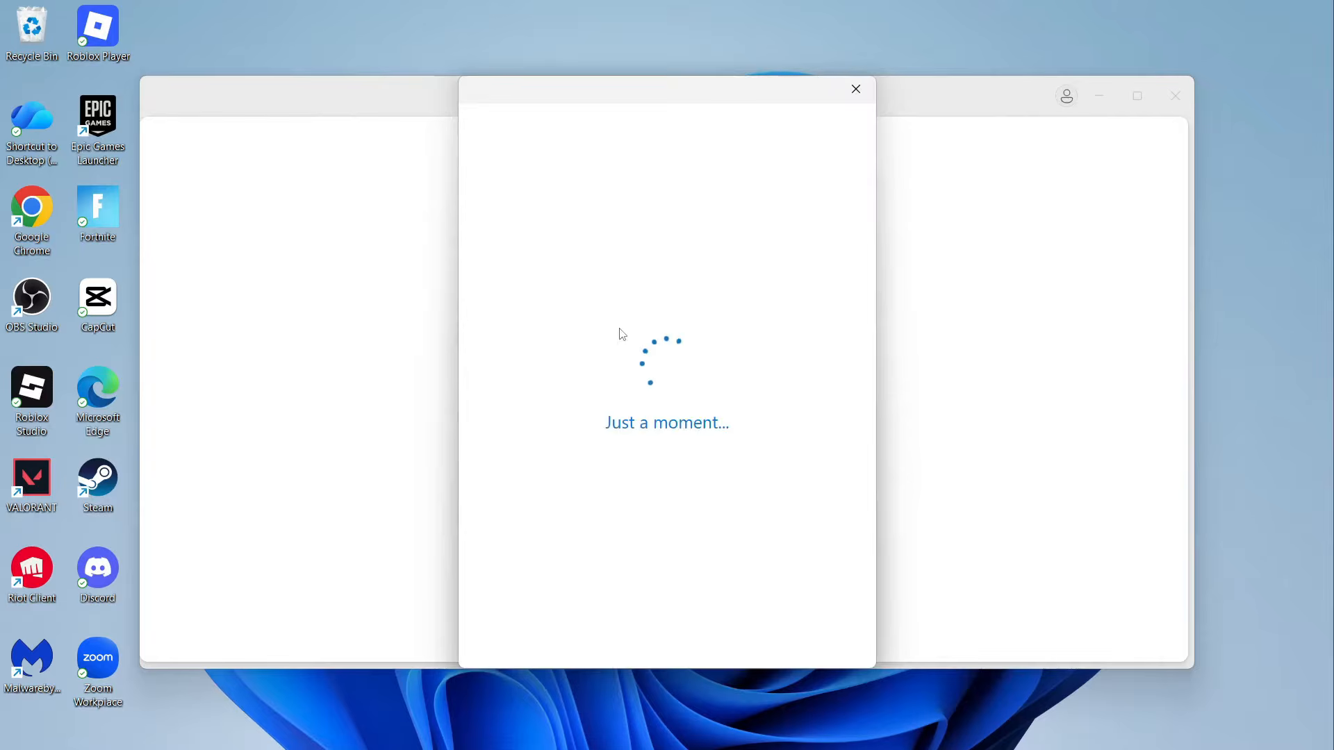
left_click(856, 89)
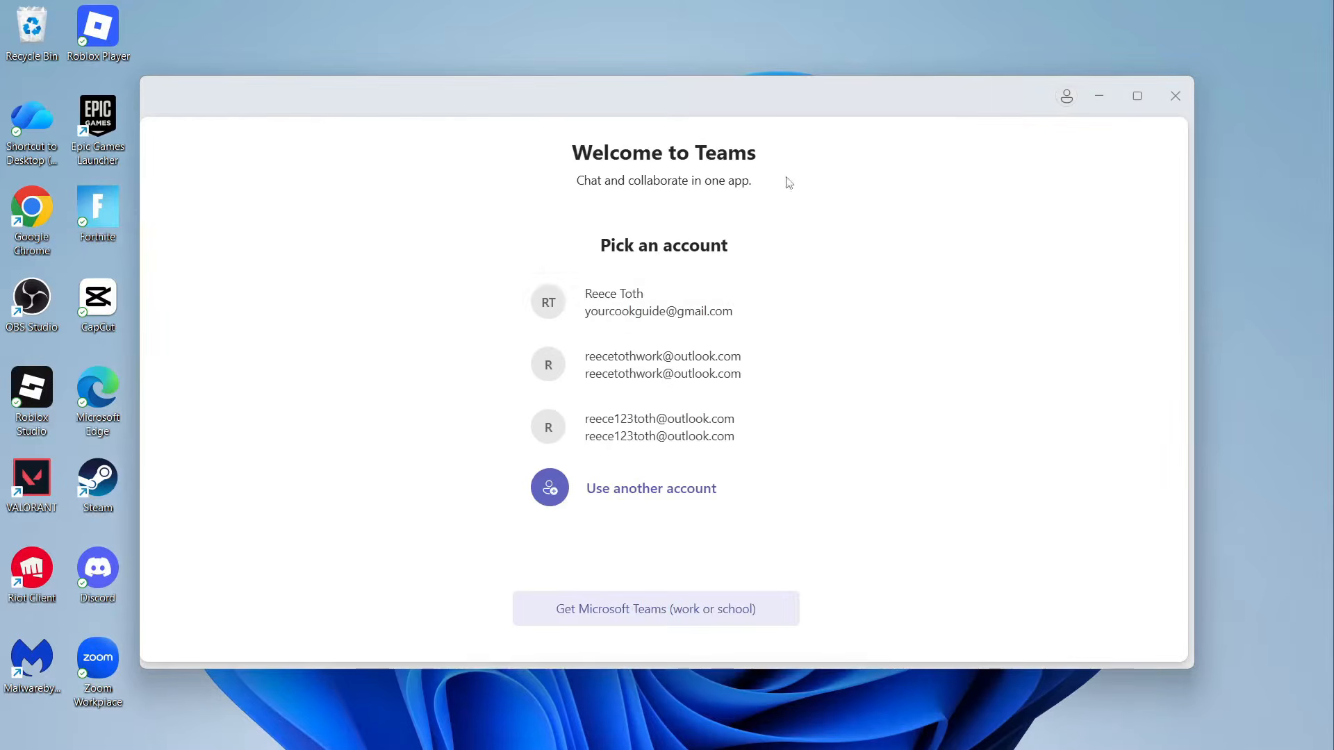
left_click(669, 304)
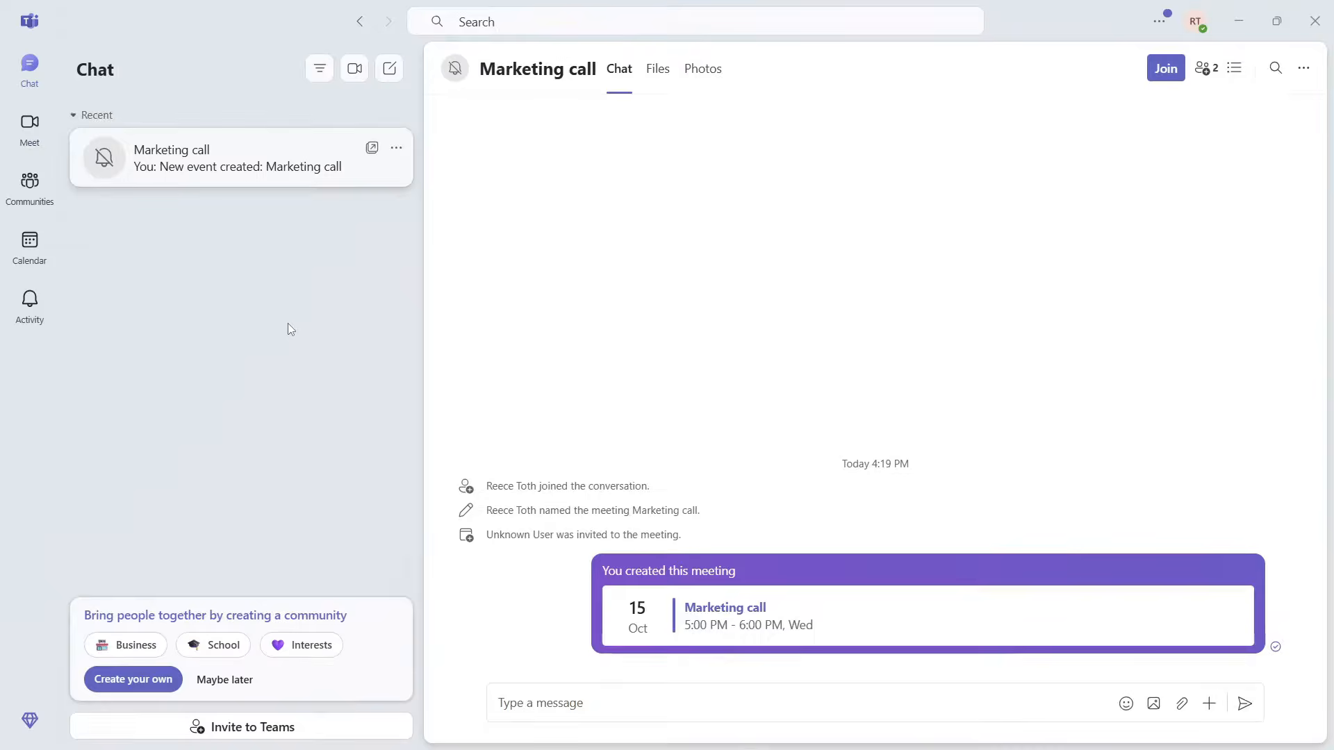
Step: Go to the Meet page, open the Join with a meeting ID form, then close it
left_click(34, 132)
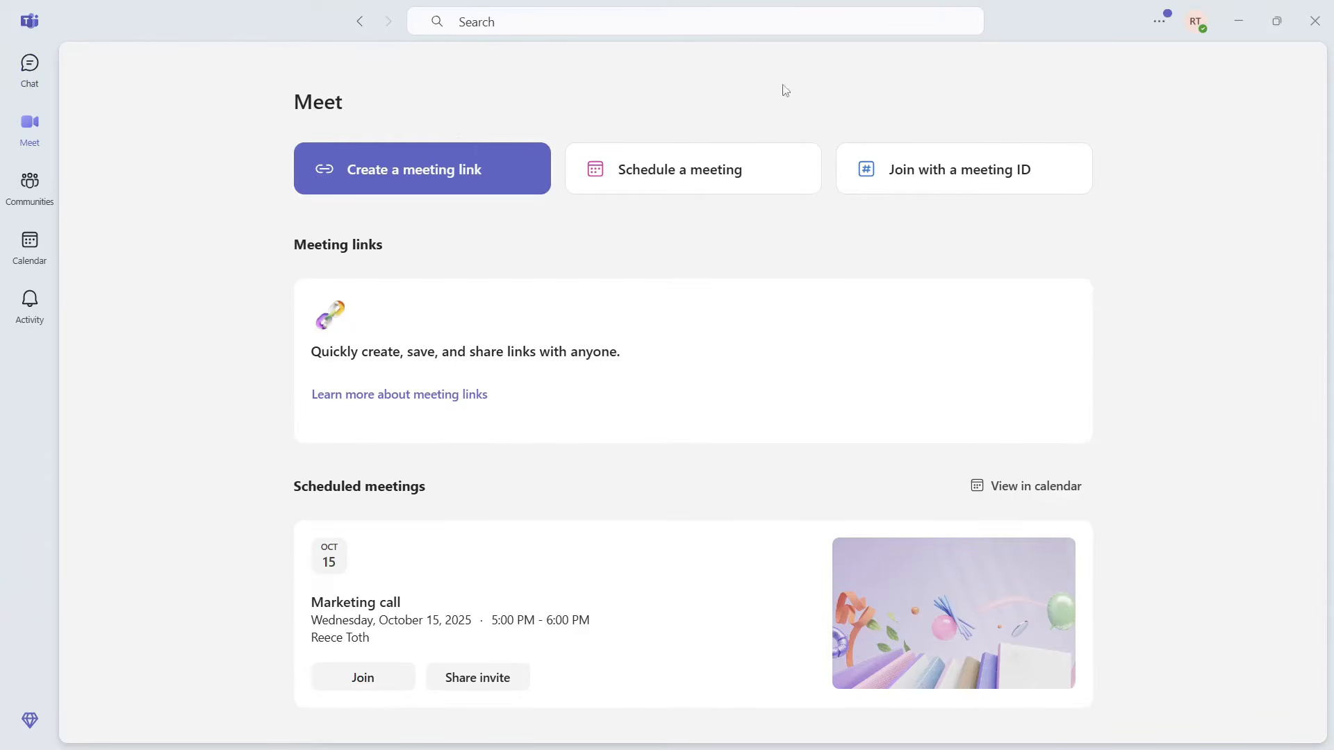
left_click(945, 178)
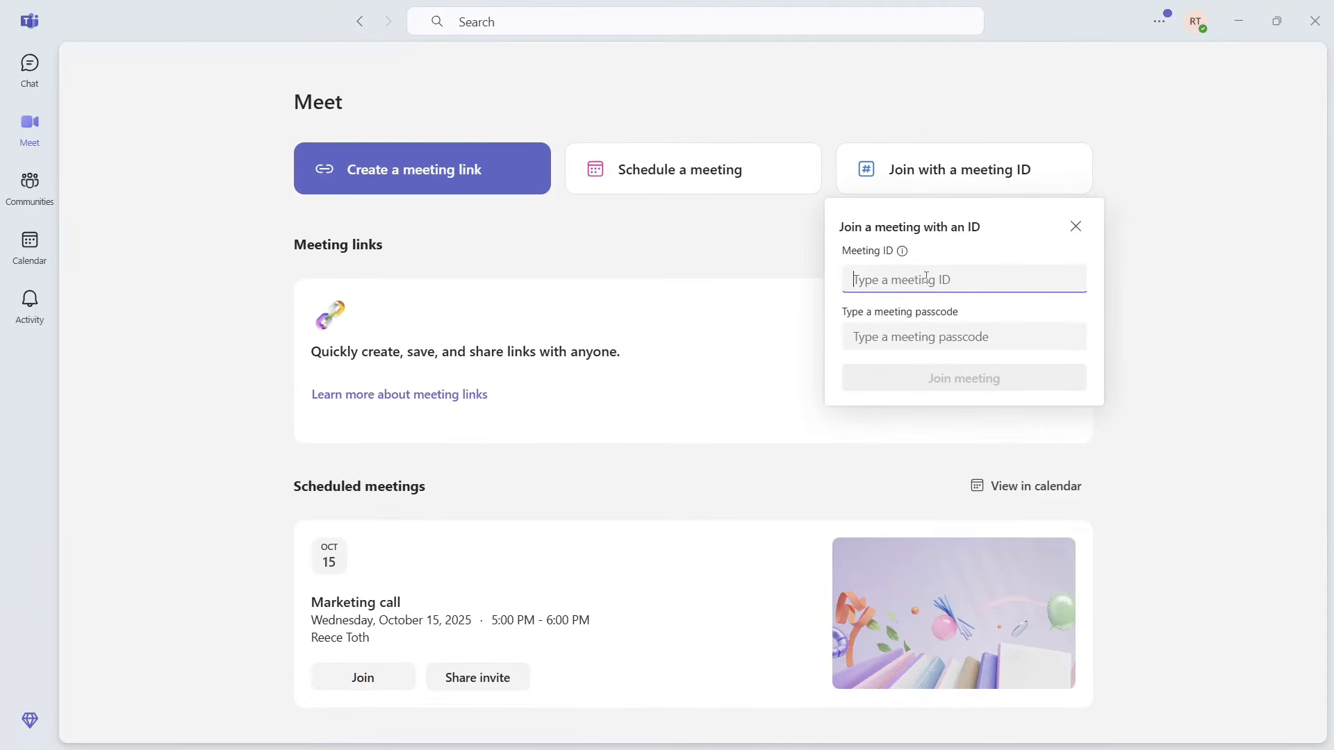
left_click(921, 340)
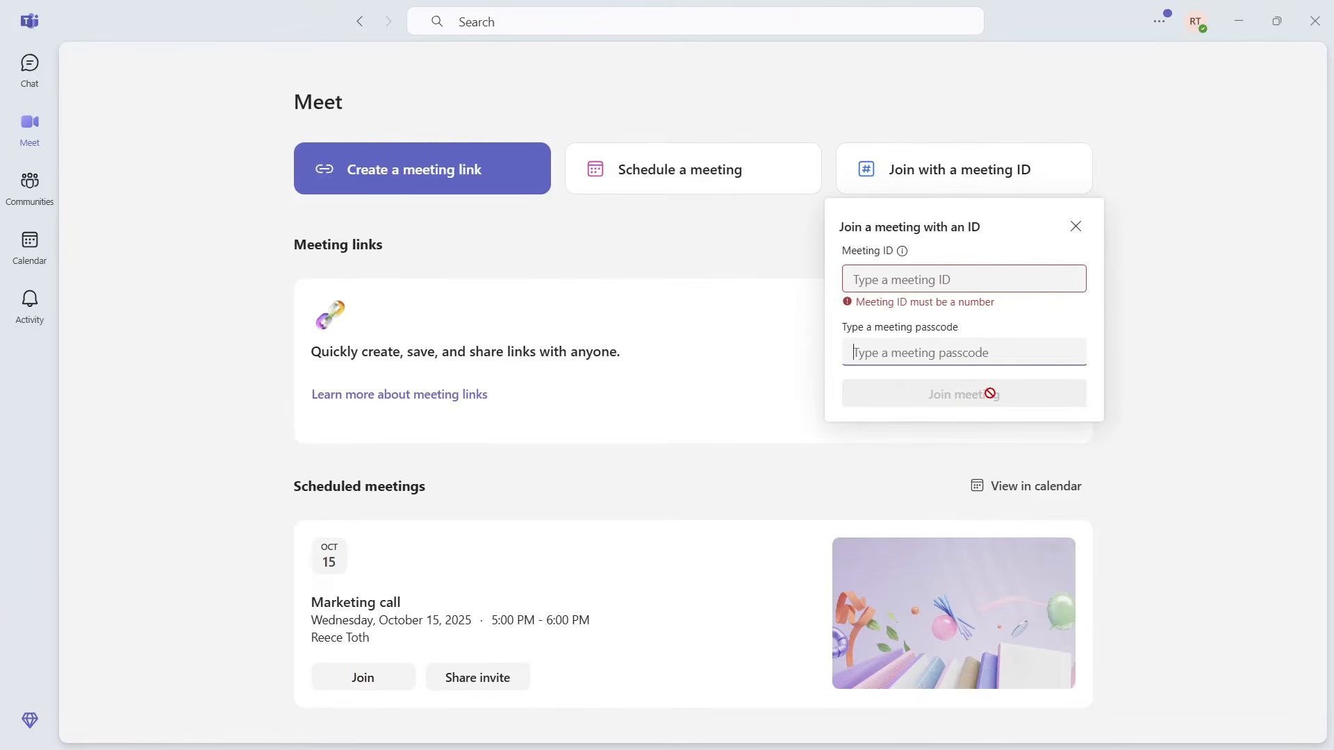
left_click(1076, 227)
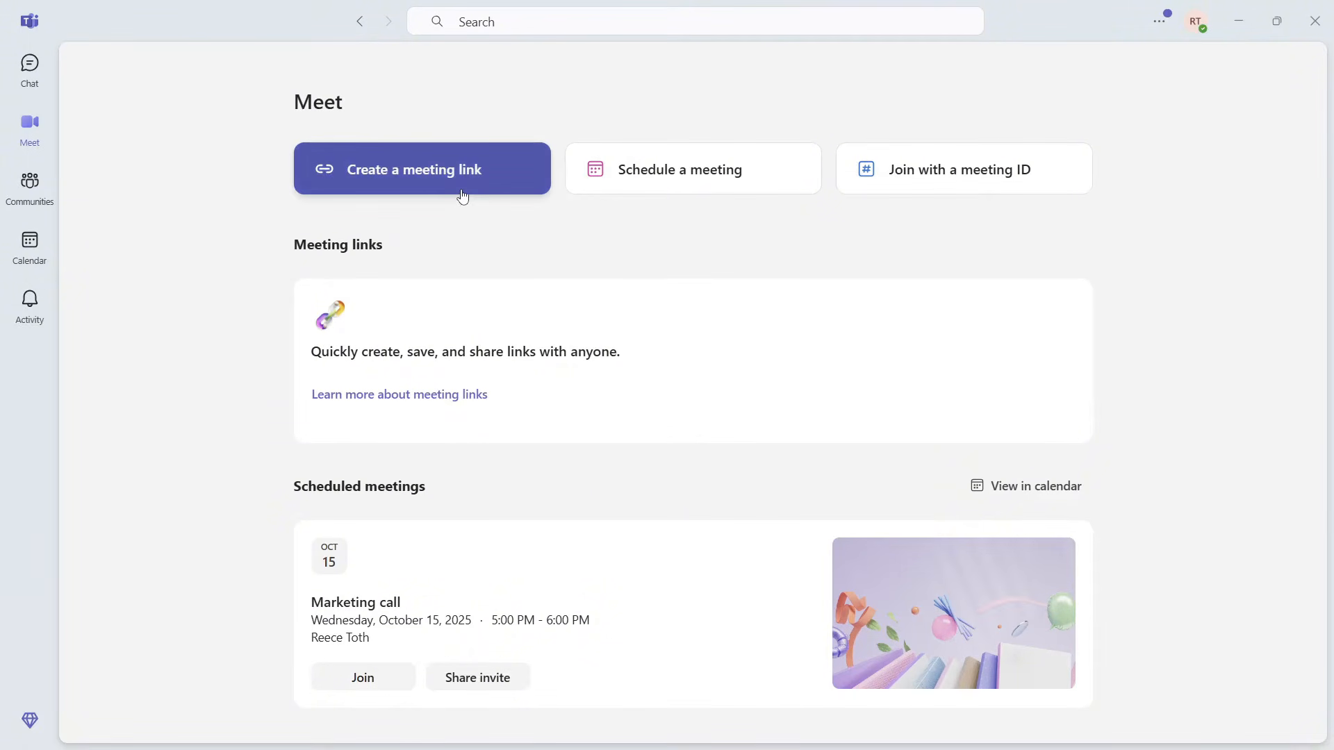
Step: Create a new meeting titled 'Marketing call' and add the work e-mail contact as attendee
left_click(687, 172)
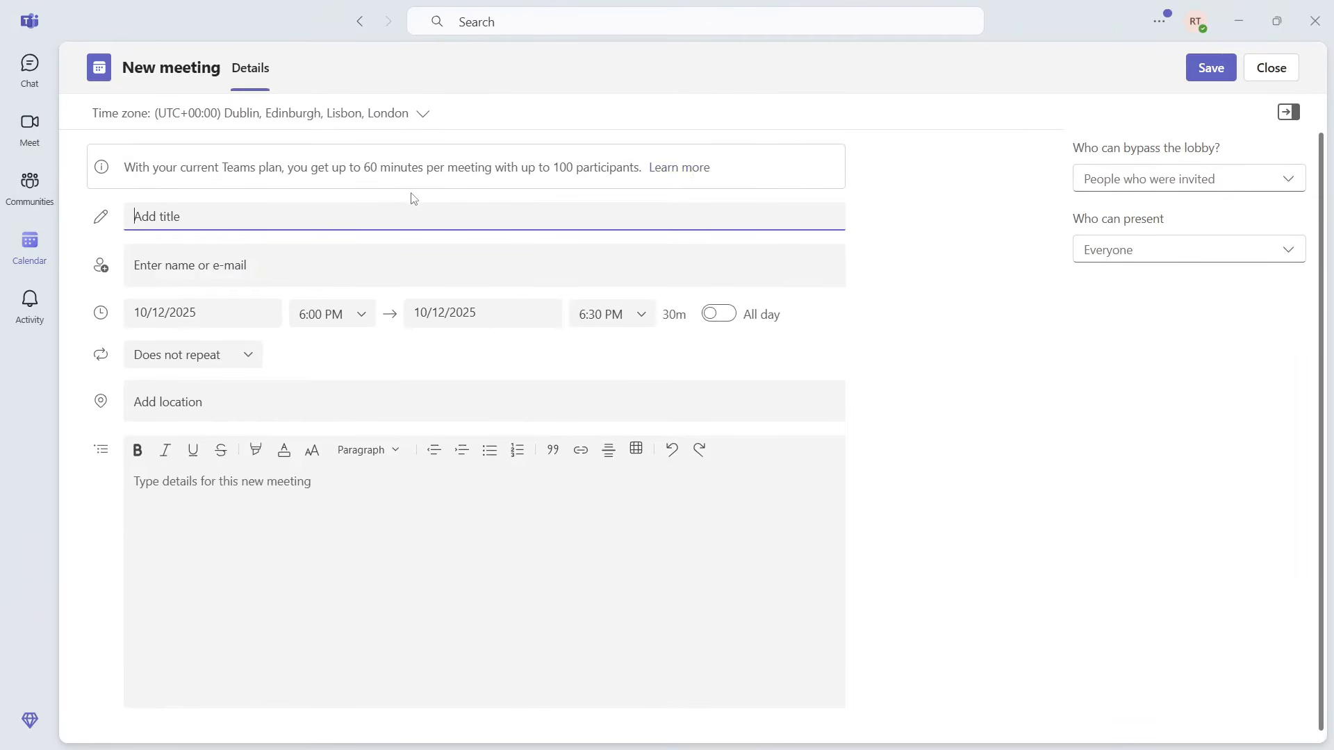
type("Marketing call")
left_click(207, 266)
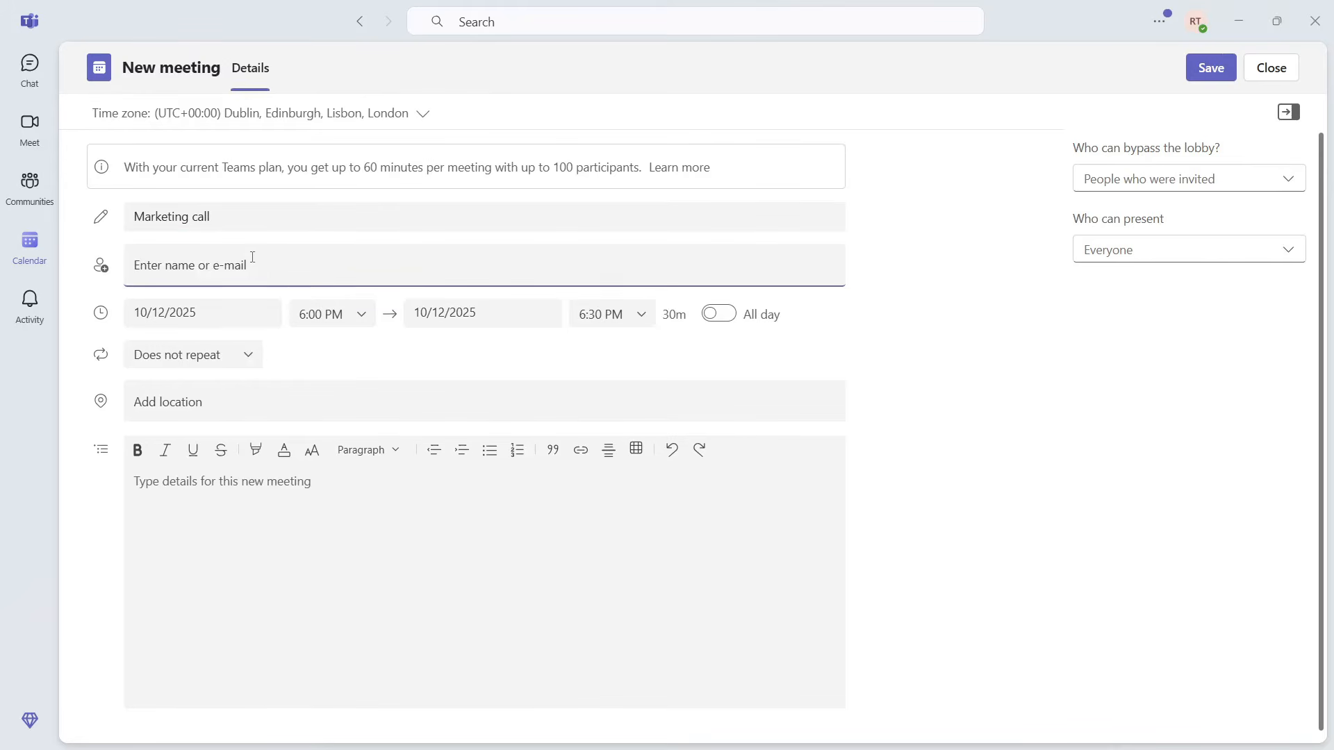
type("V")
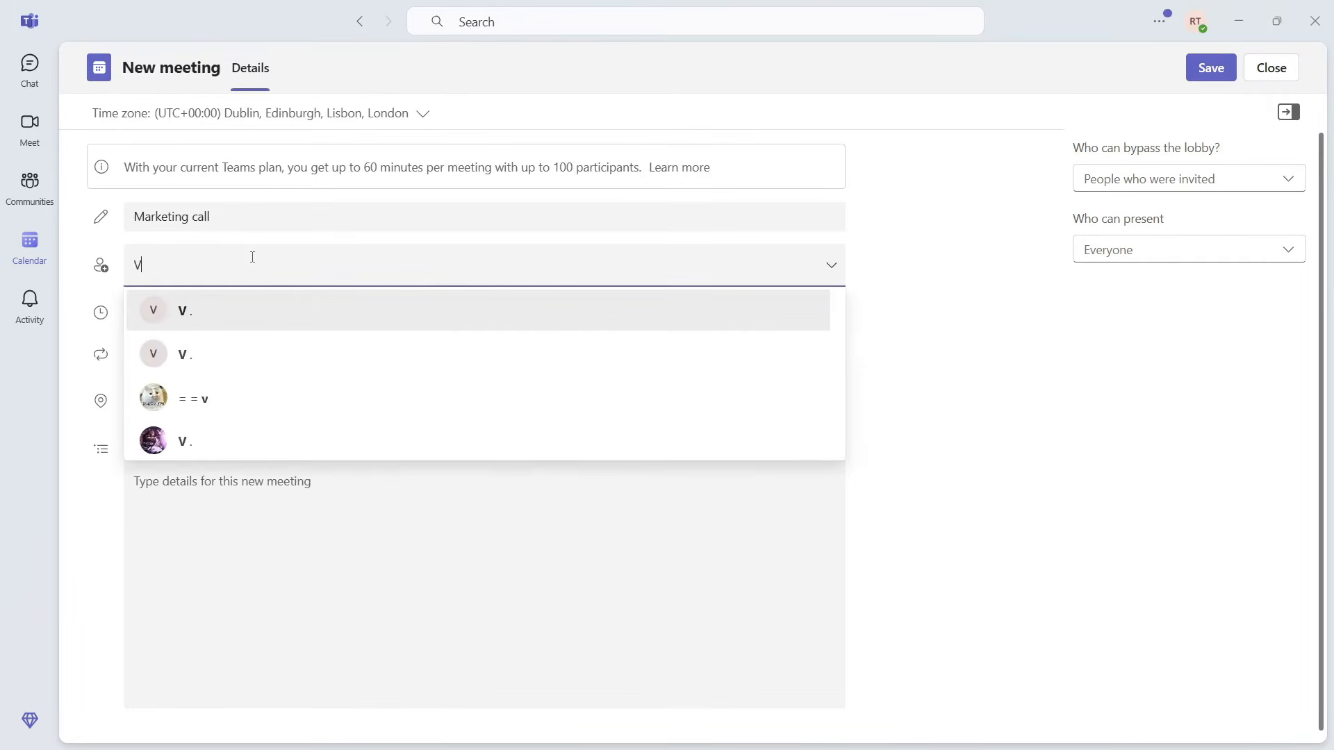
key("BackSpace")
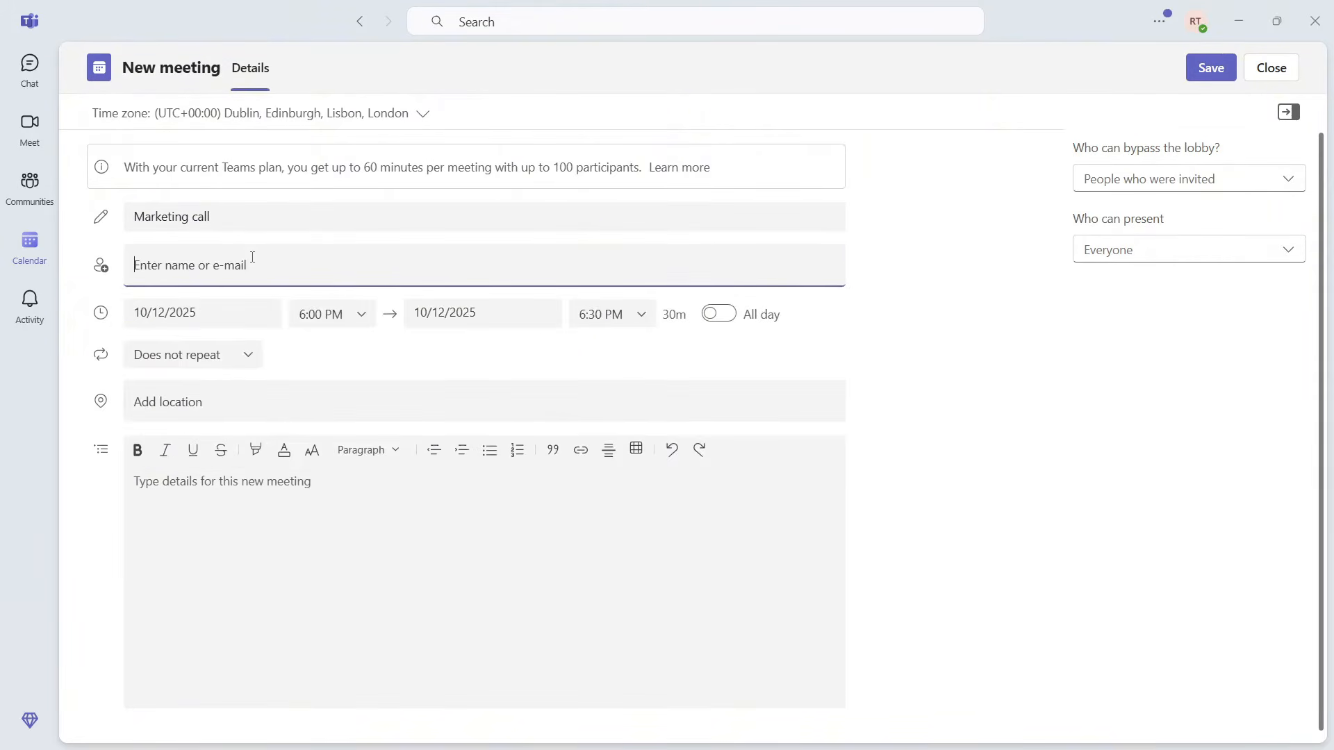
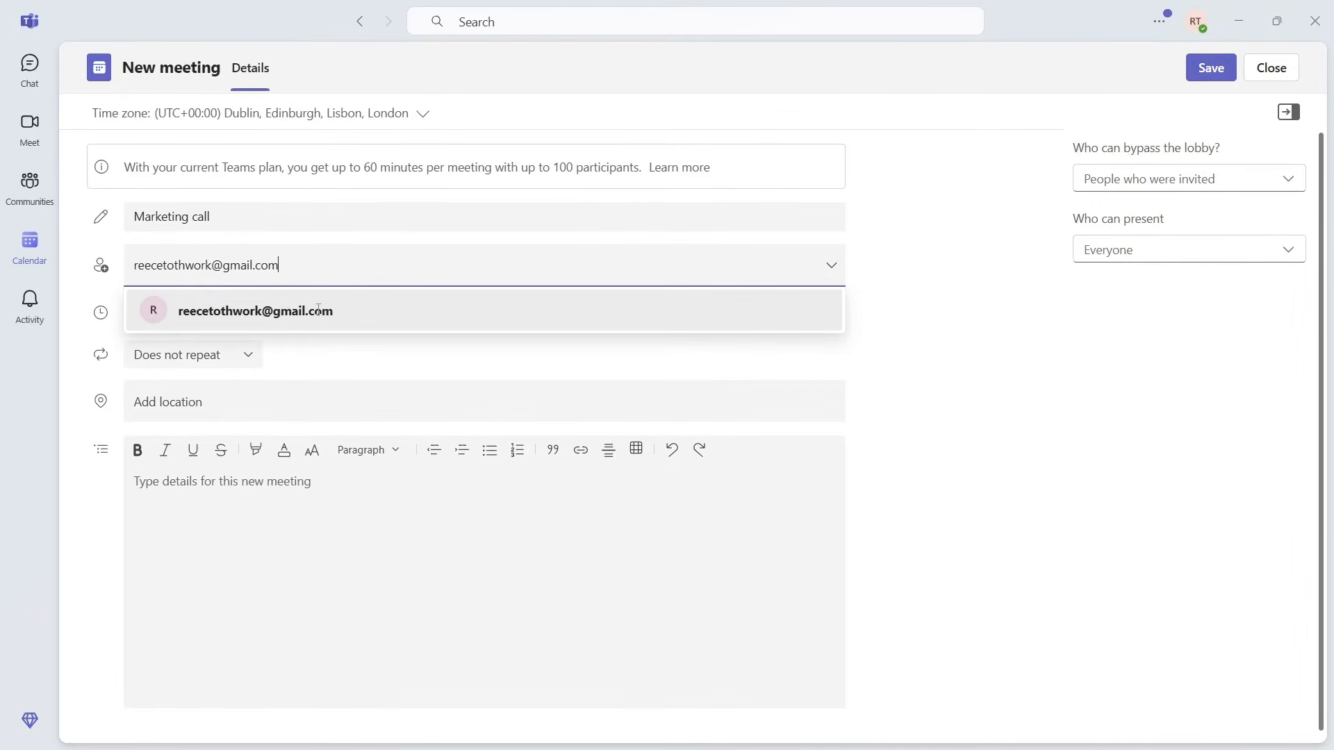
left_click(318, 310)
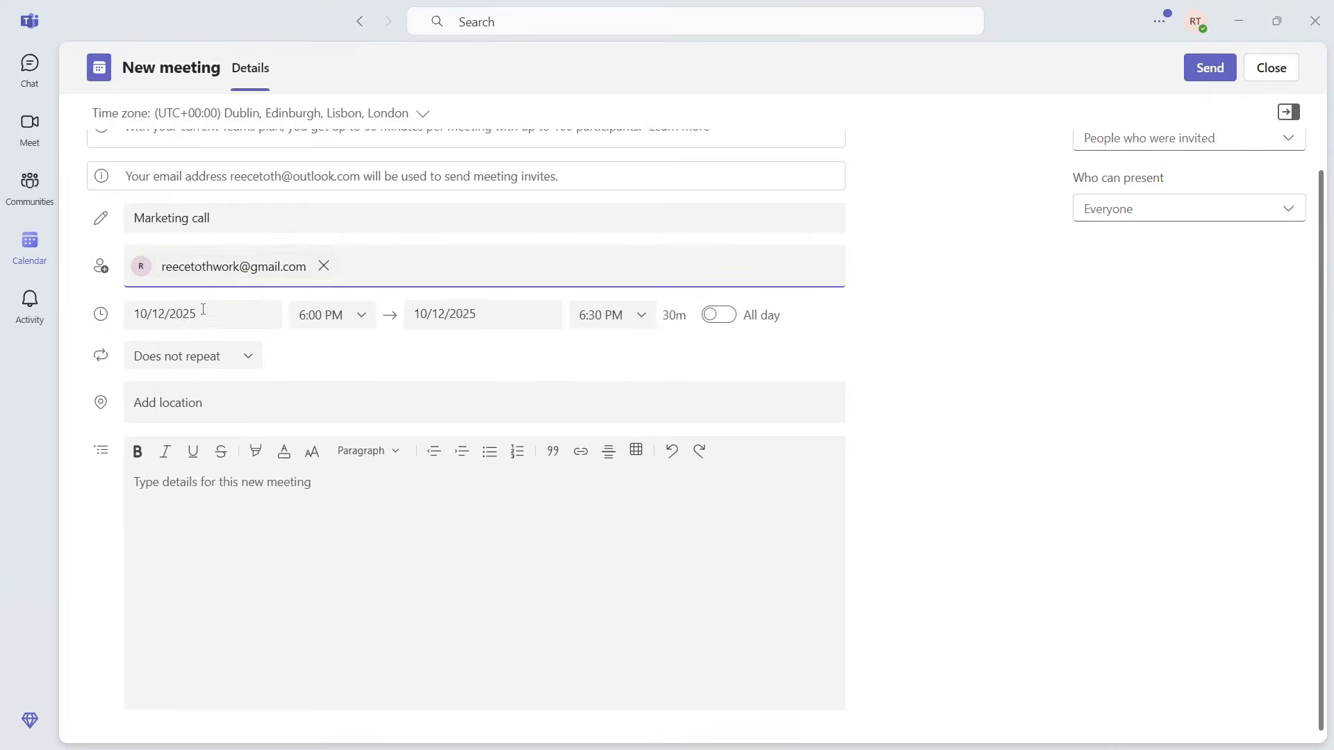
Step: Set the meeting to October 14, 2025, from 5:30 PM to 6:30 PM
left_click(219, 316)
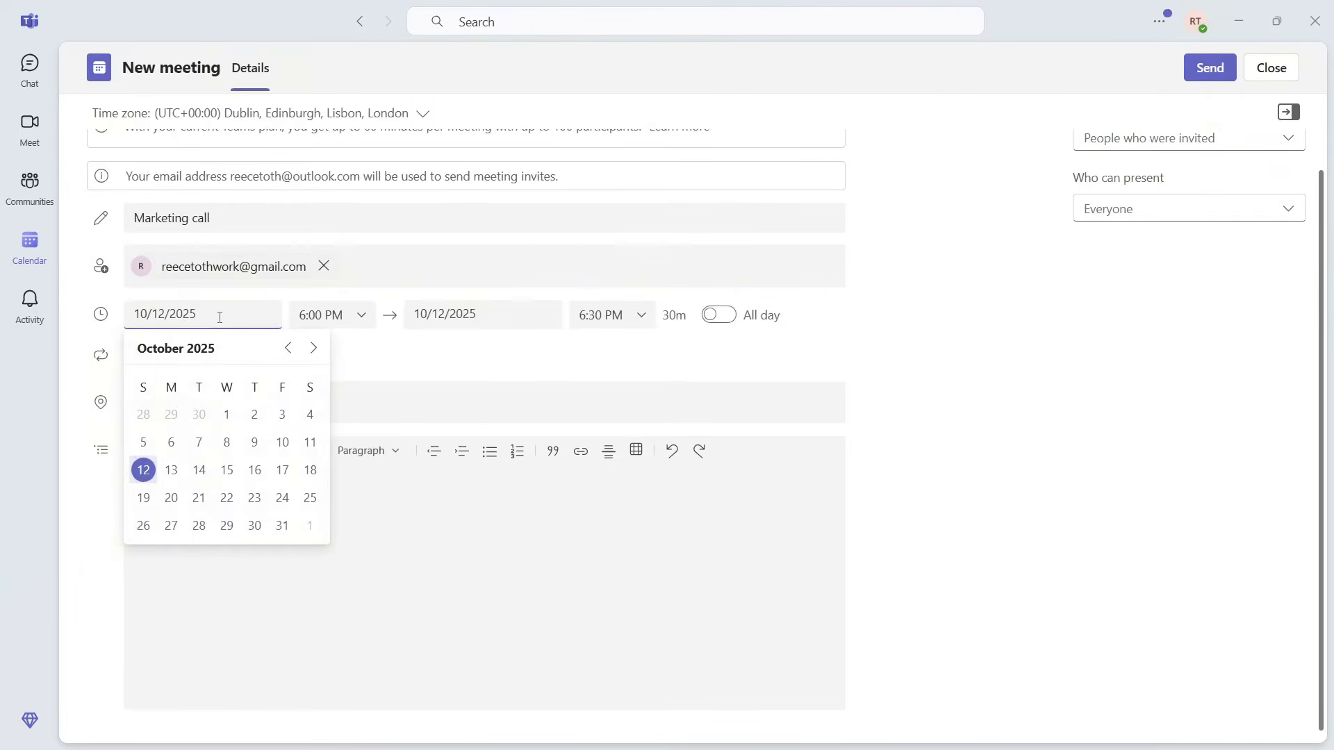
left_click(200, 471)
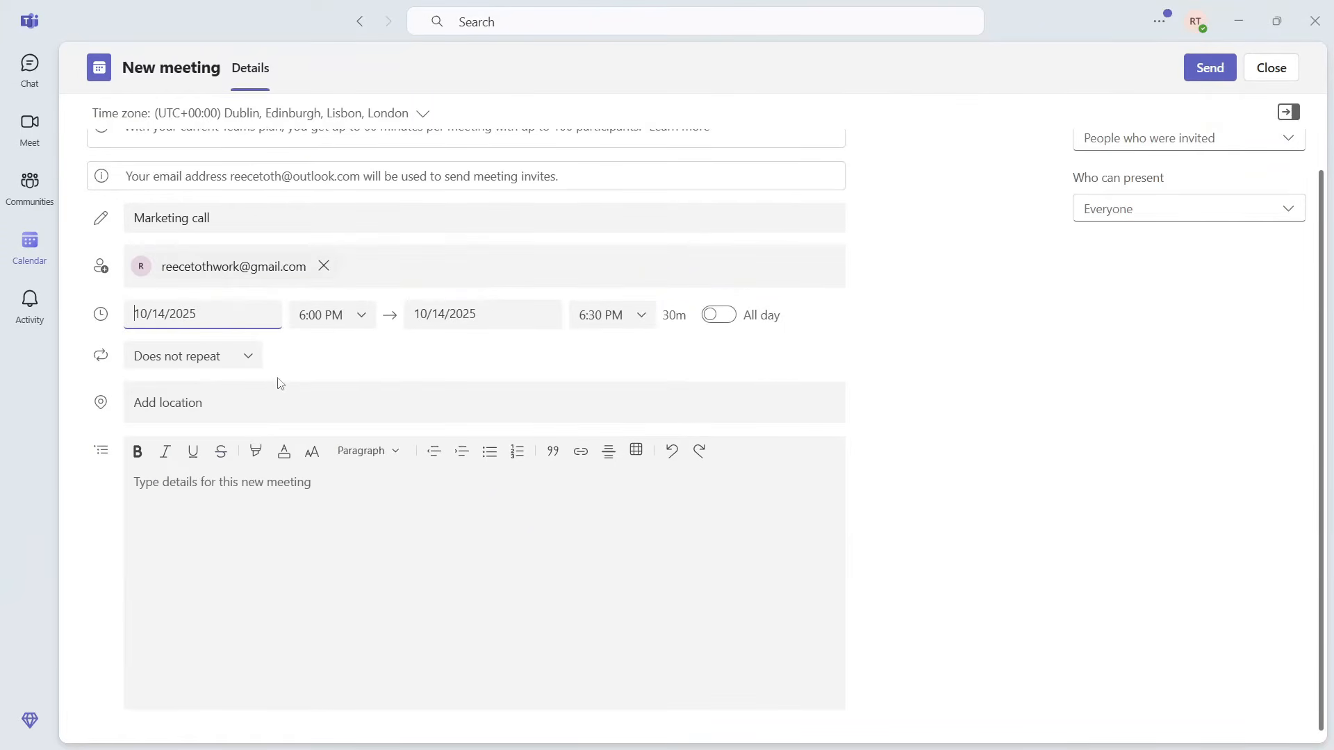
left_click(339, 325)
left_click(337, 458)
left_click(492, 316)
left_click(480, 467)
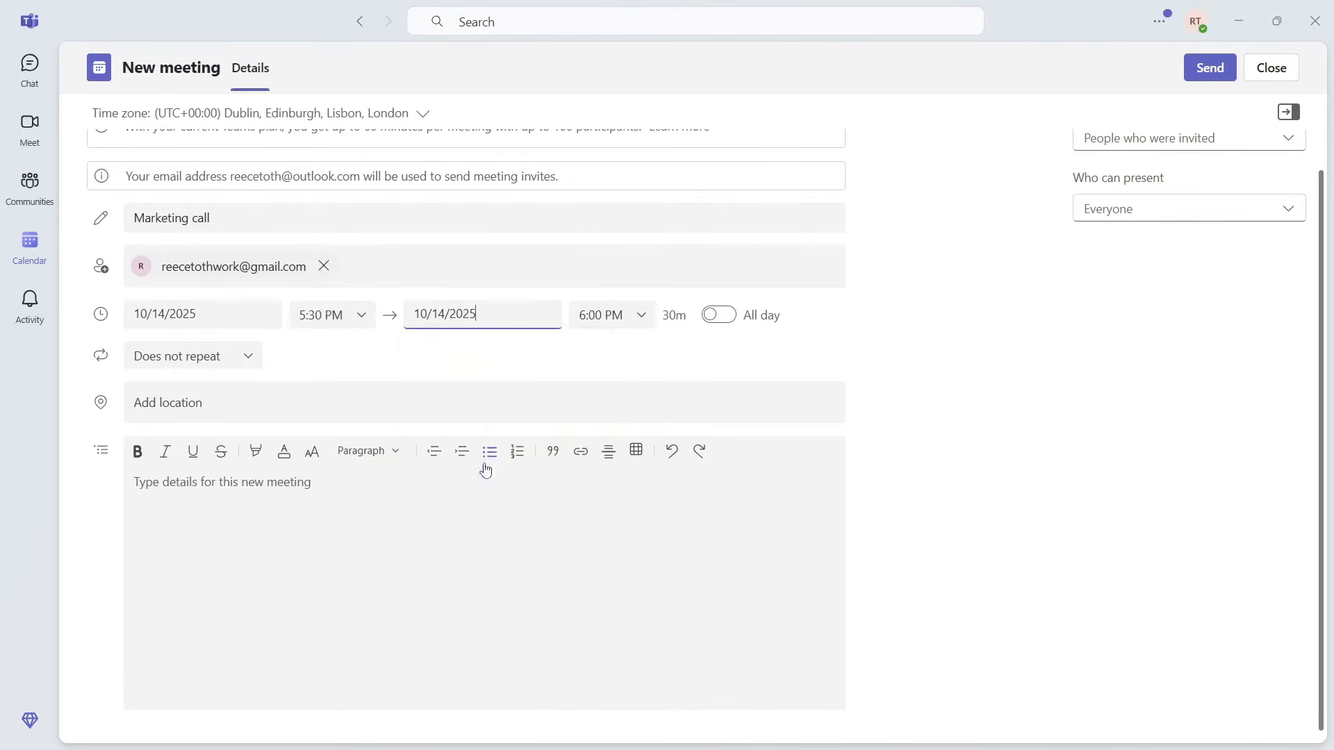
left_click(635, 317)
left_click(611, 405)
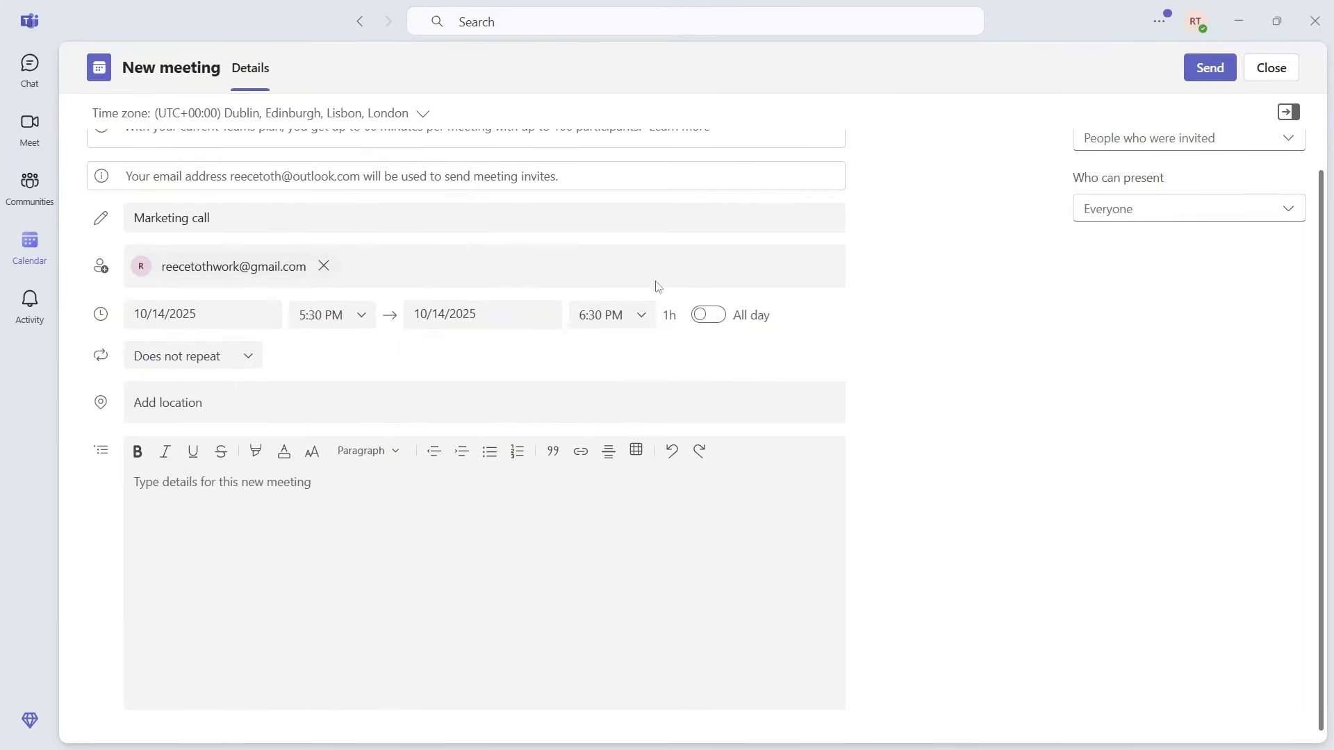
Step: Check the one-hour duration and toggle All day on and back off
left_click_drag(663, 315, 683, 316)
left_click(675, 315)
left_click(718, 319)
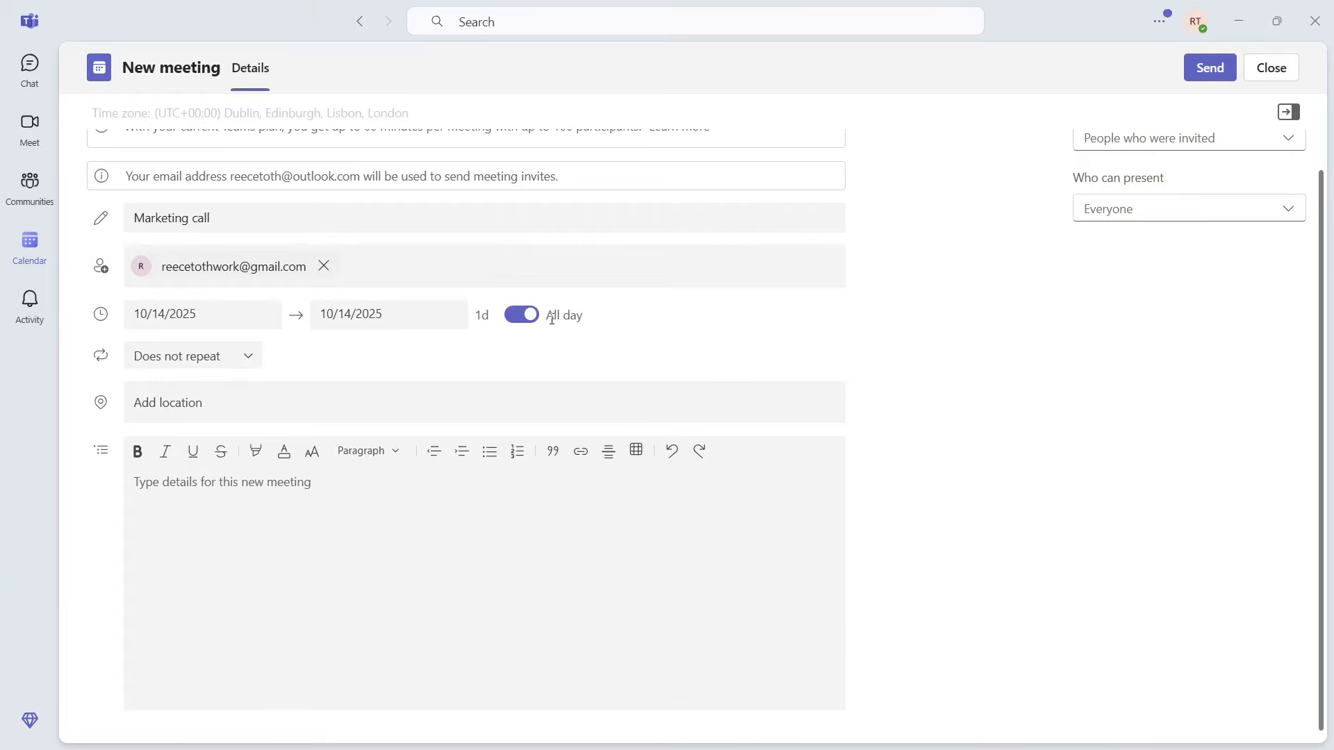
left_click(524, 320)
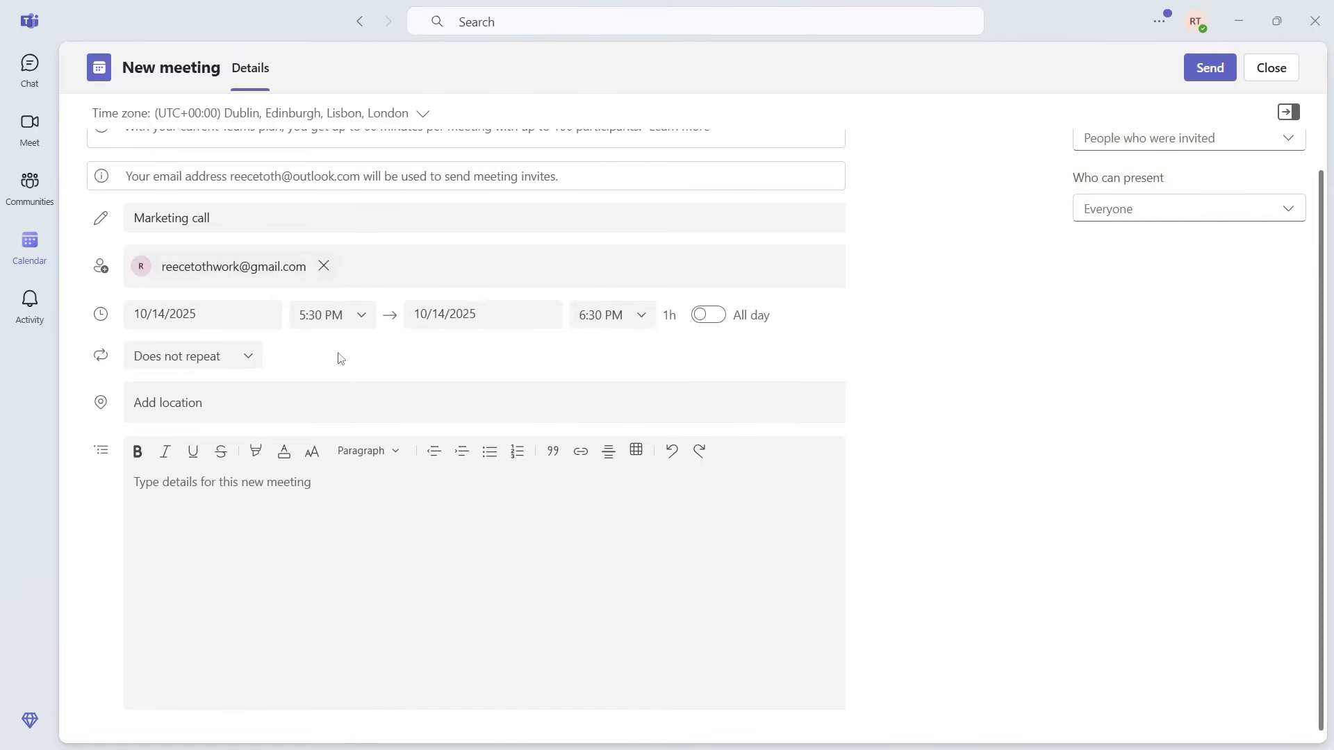
left_click(250, 362)
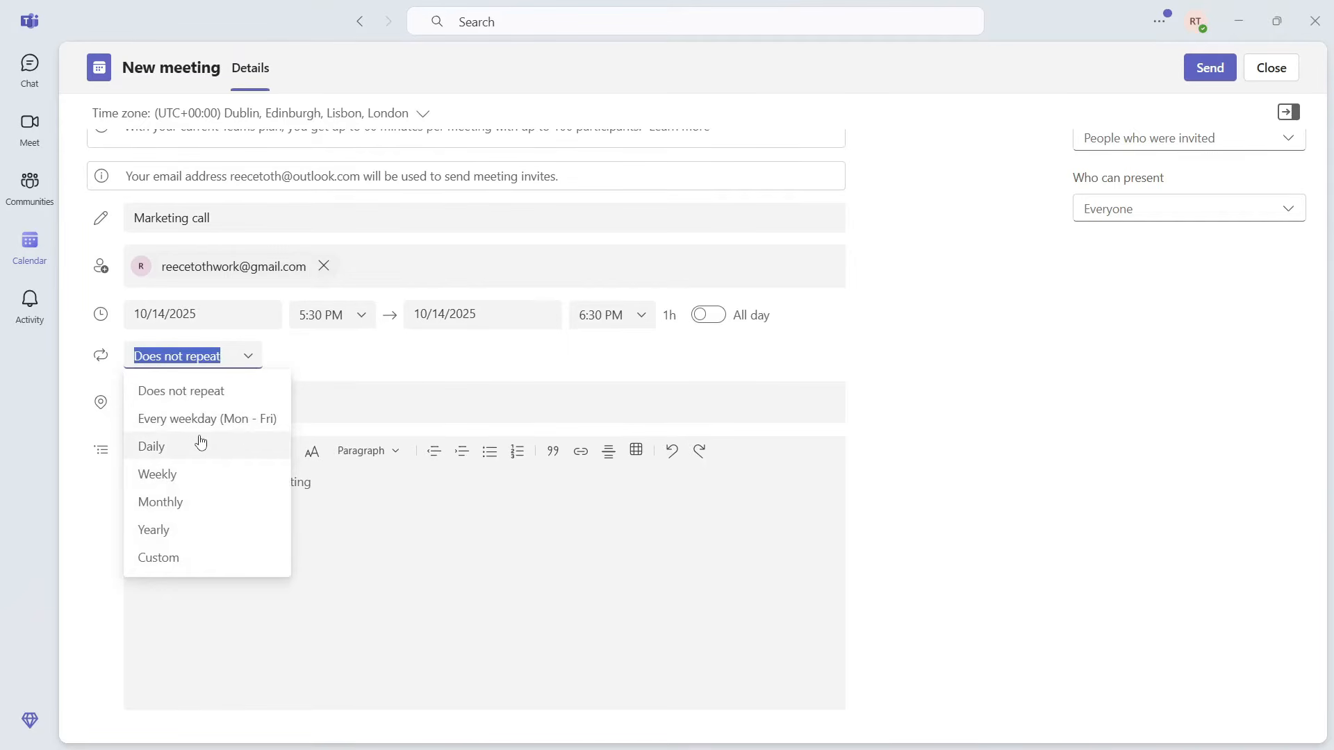
left_click(205, 479)
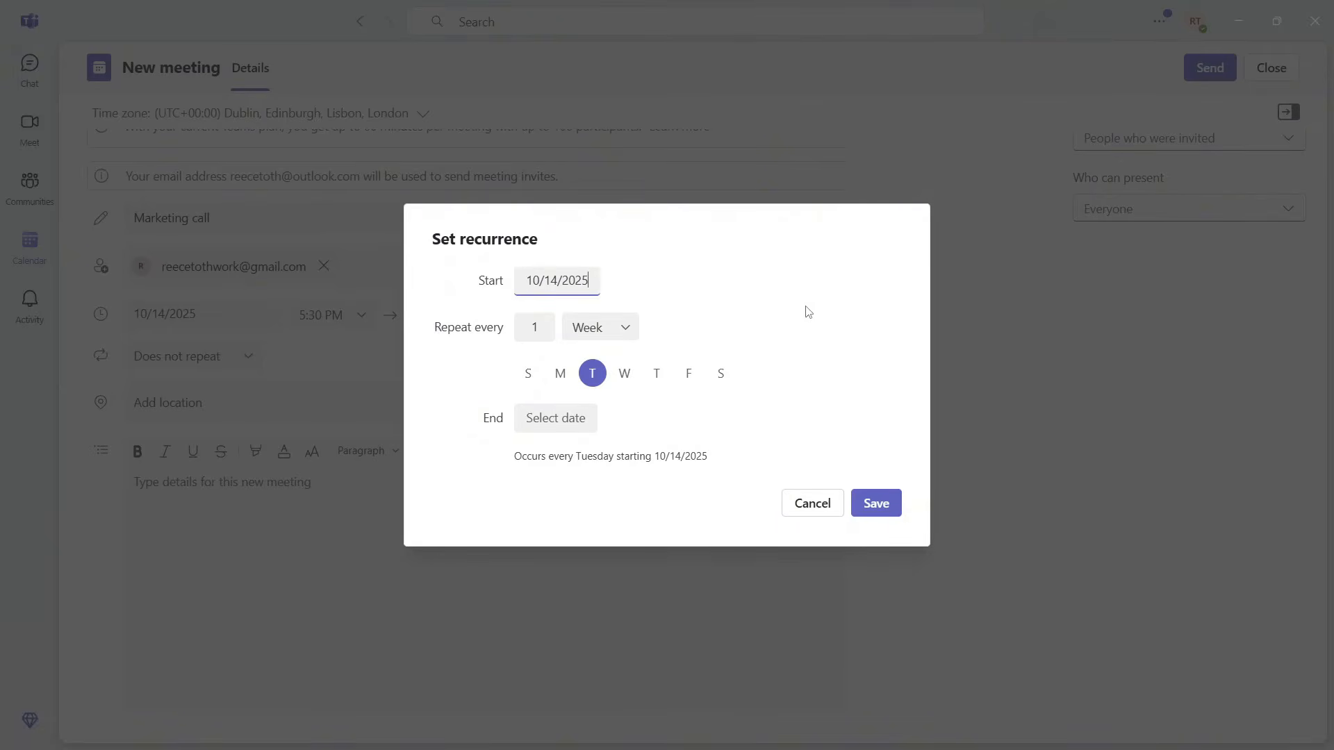
left_click(224, 395)
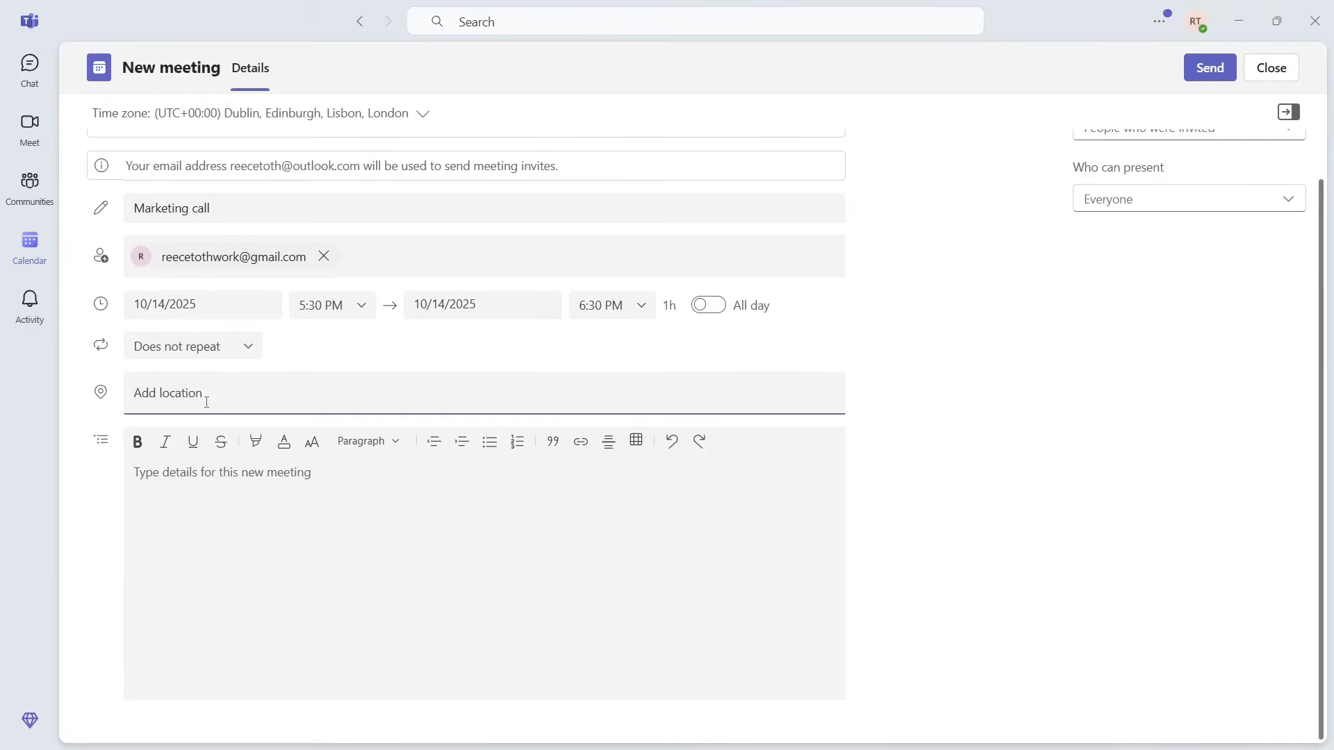
left_click(358, 473)
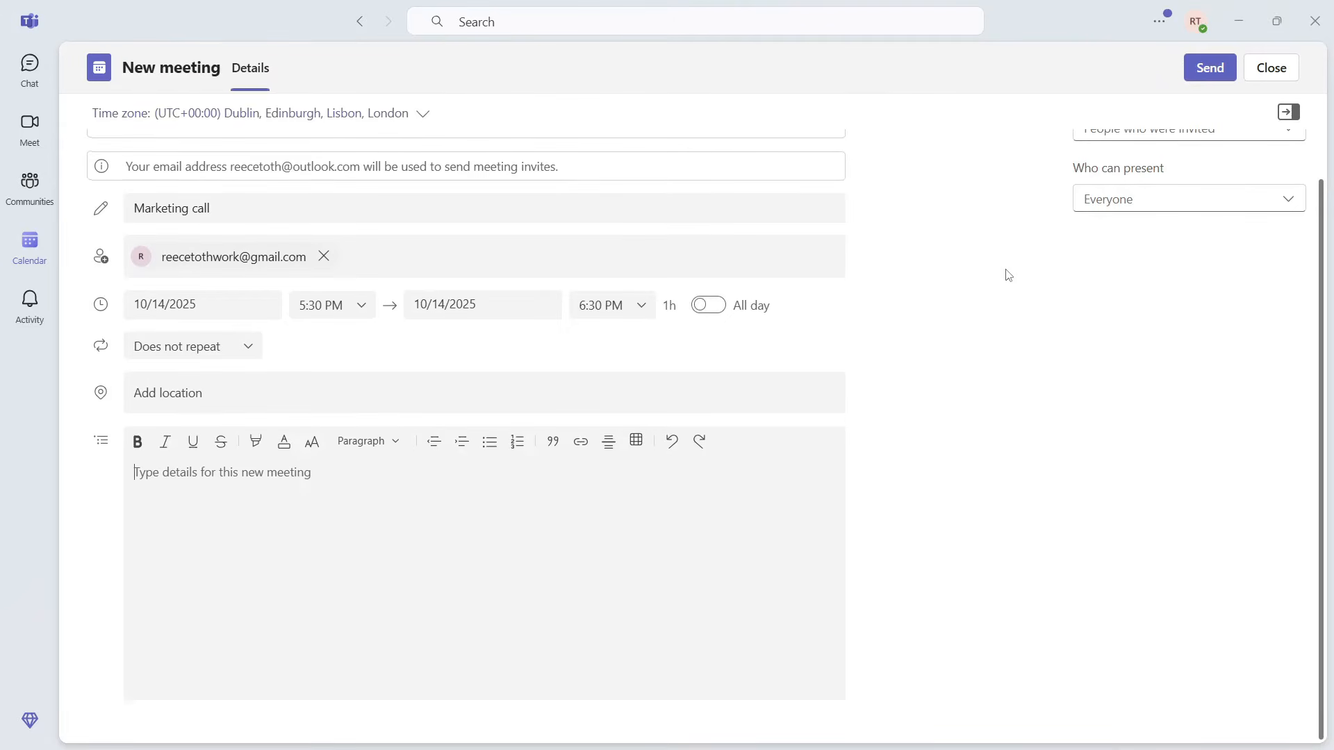
scroll(1007, 275, "up", 1)
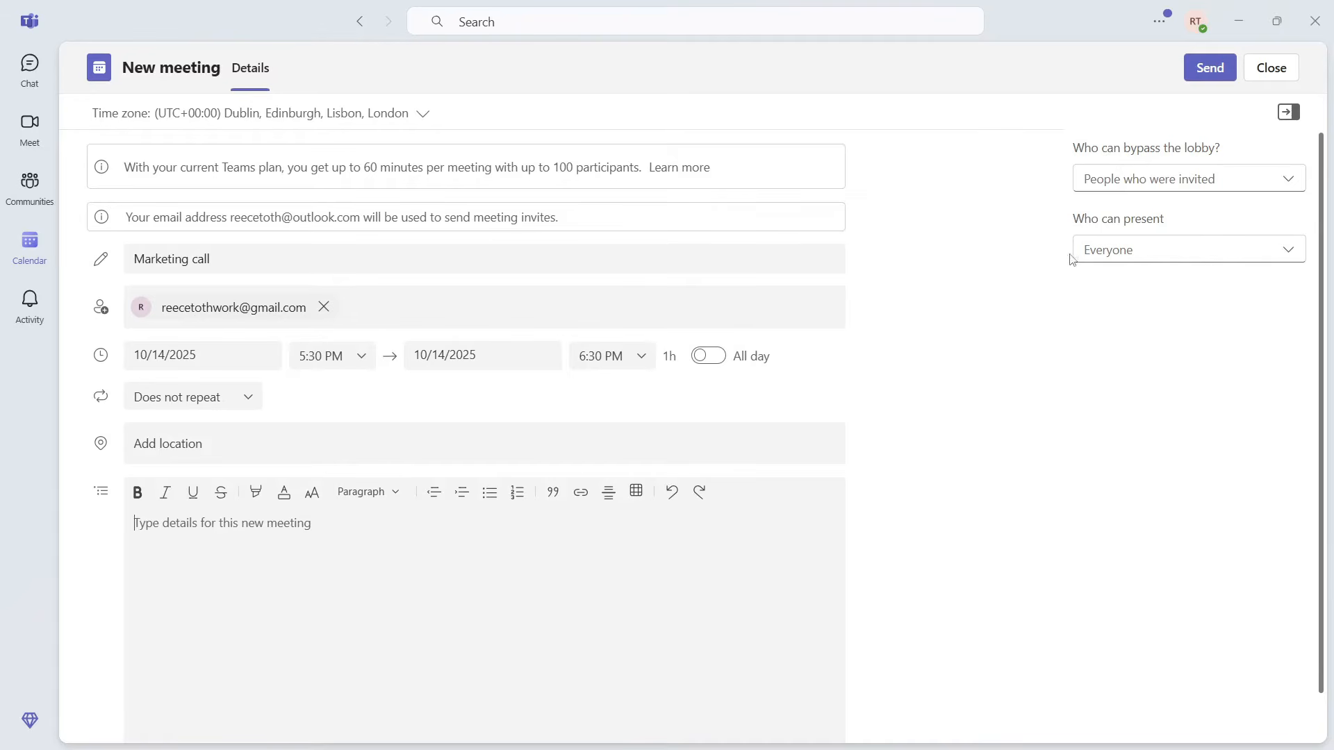
left_click(1187, 191)
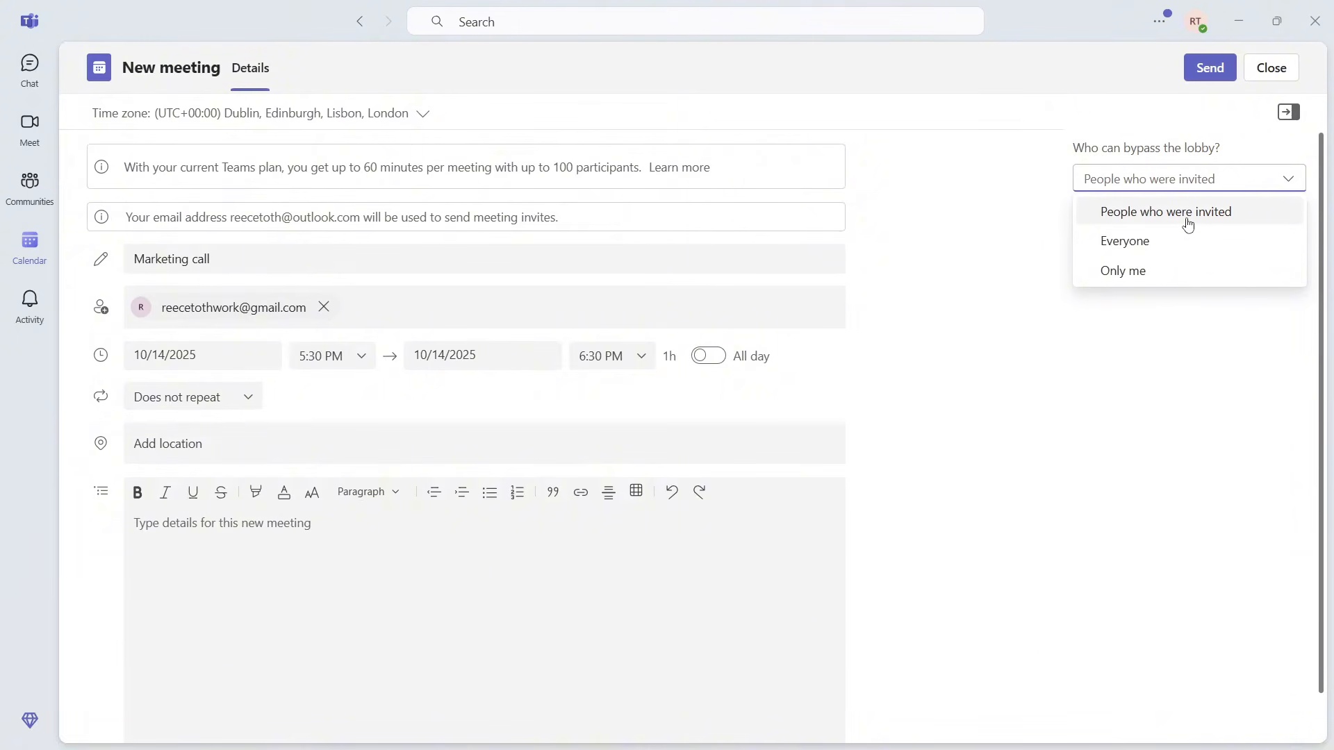
left_click(1188, 221)
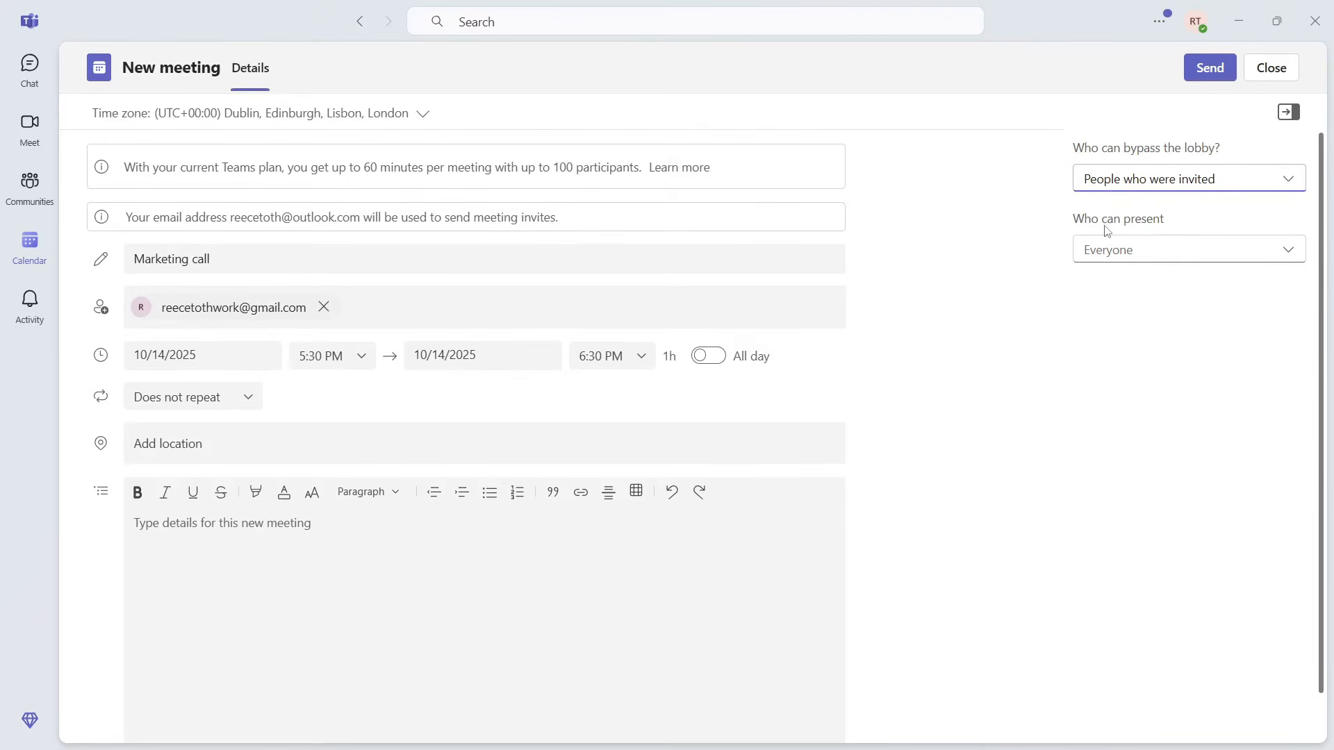
left_click(1136, 262)
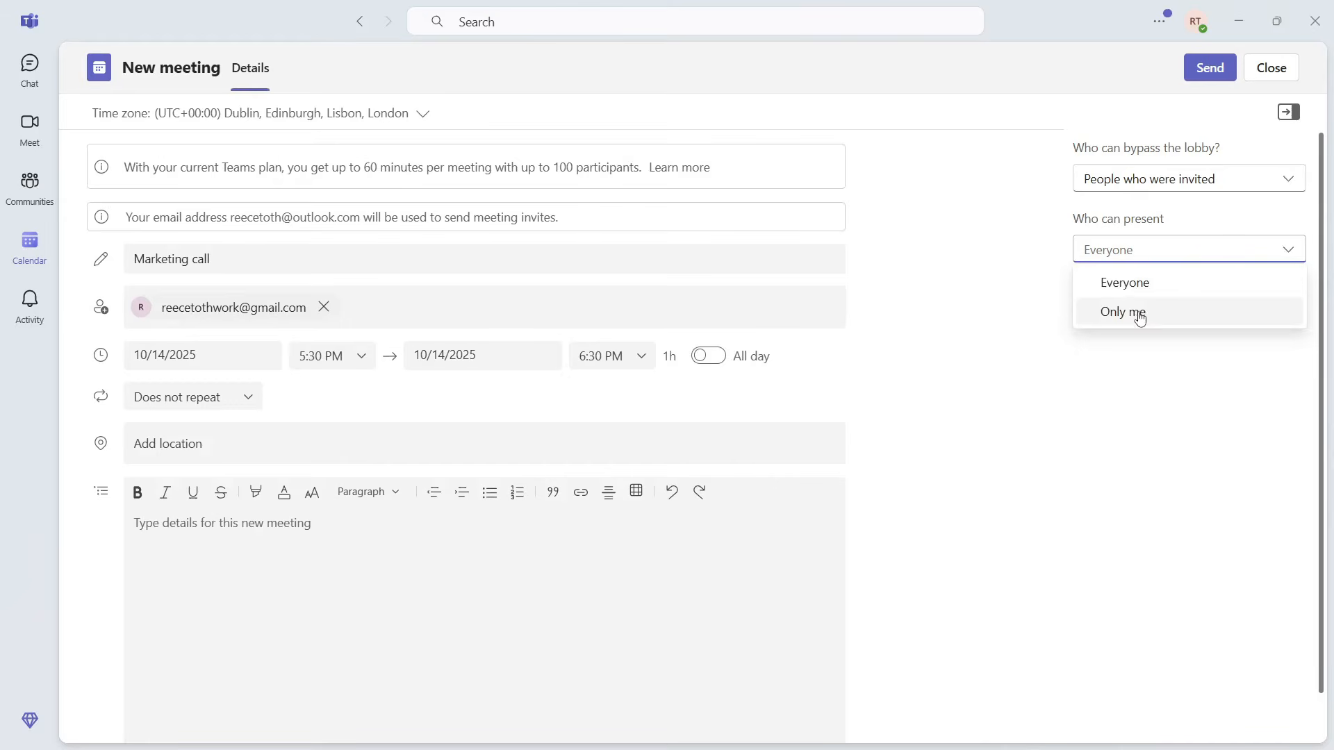
left_click(1181, 226)
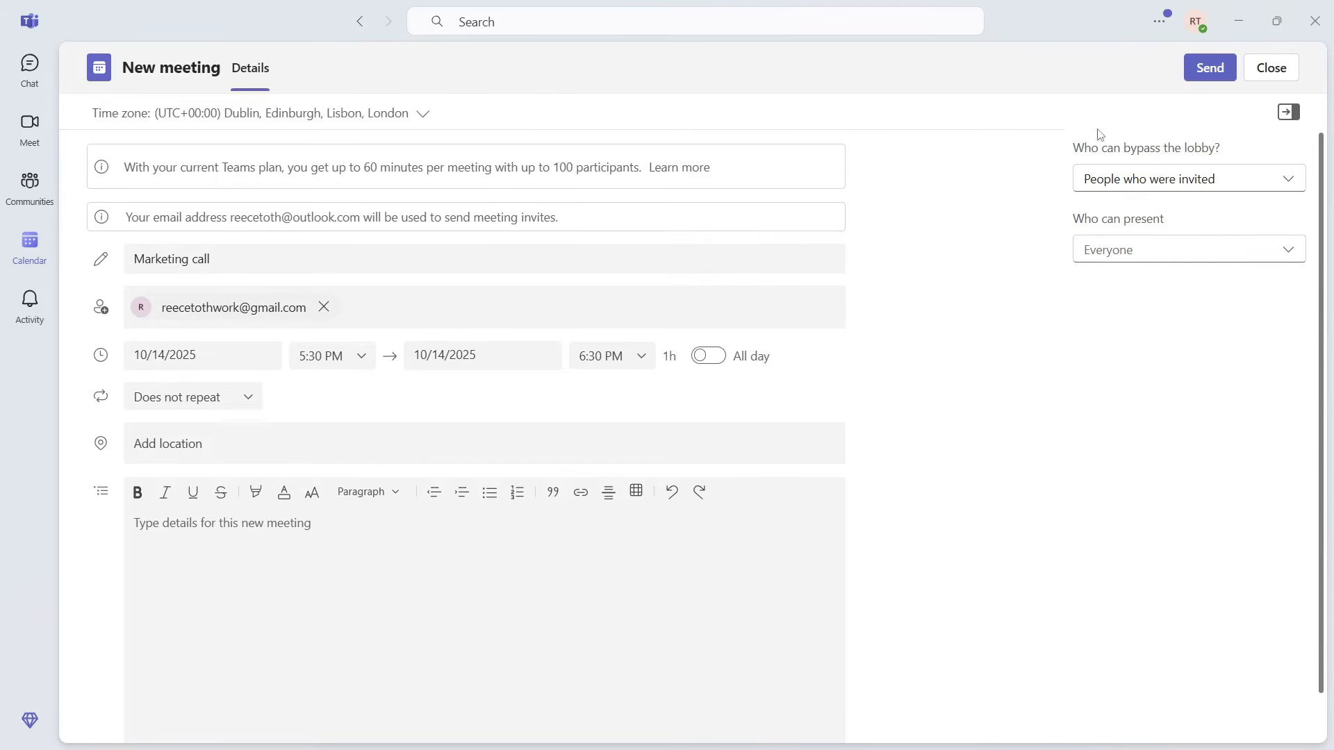
Step: Send the Marketing call invitation, copy its invite text, and close the confirmation
left_click(1209, 73)
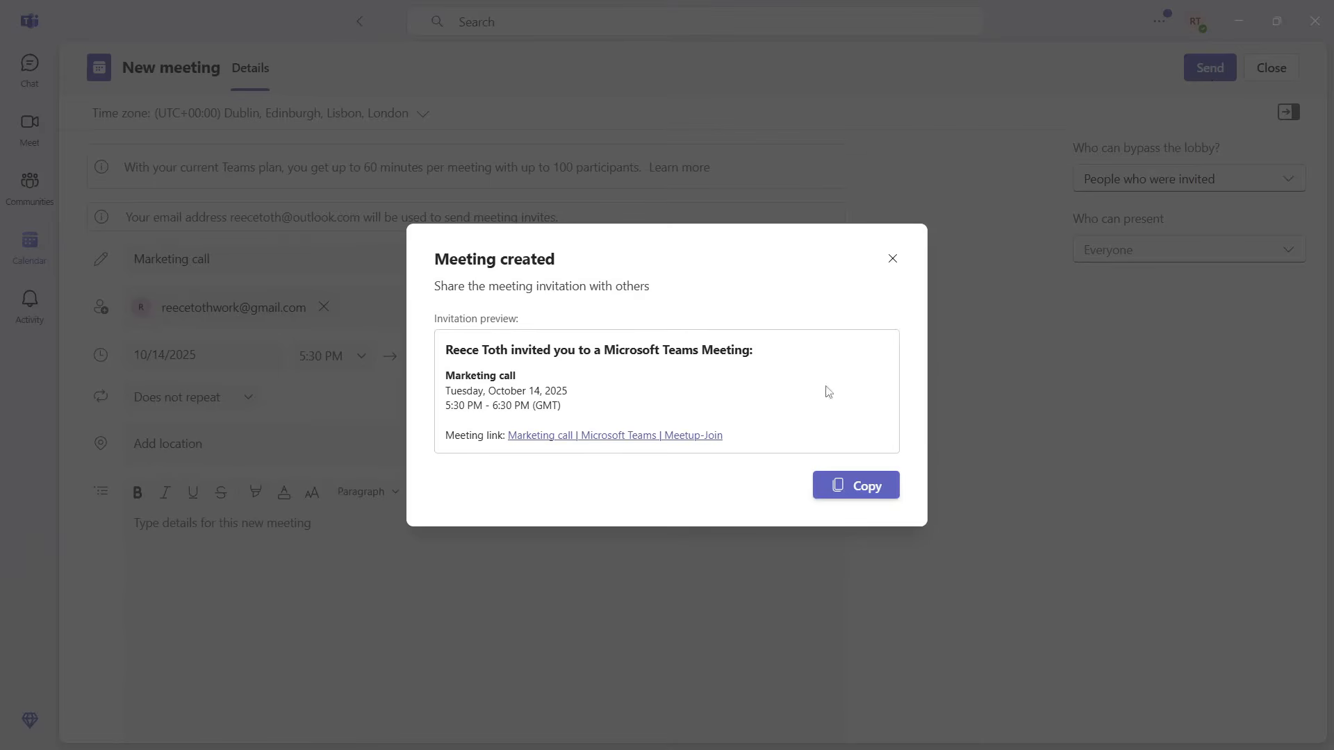
left_click(857, 488)
left_click(891, 262)
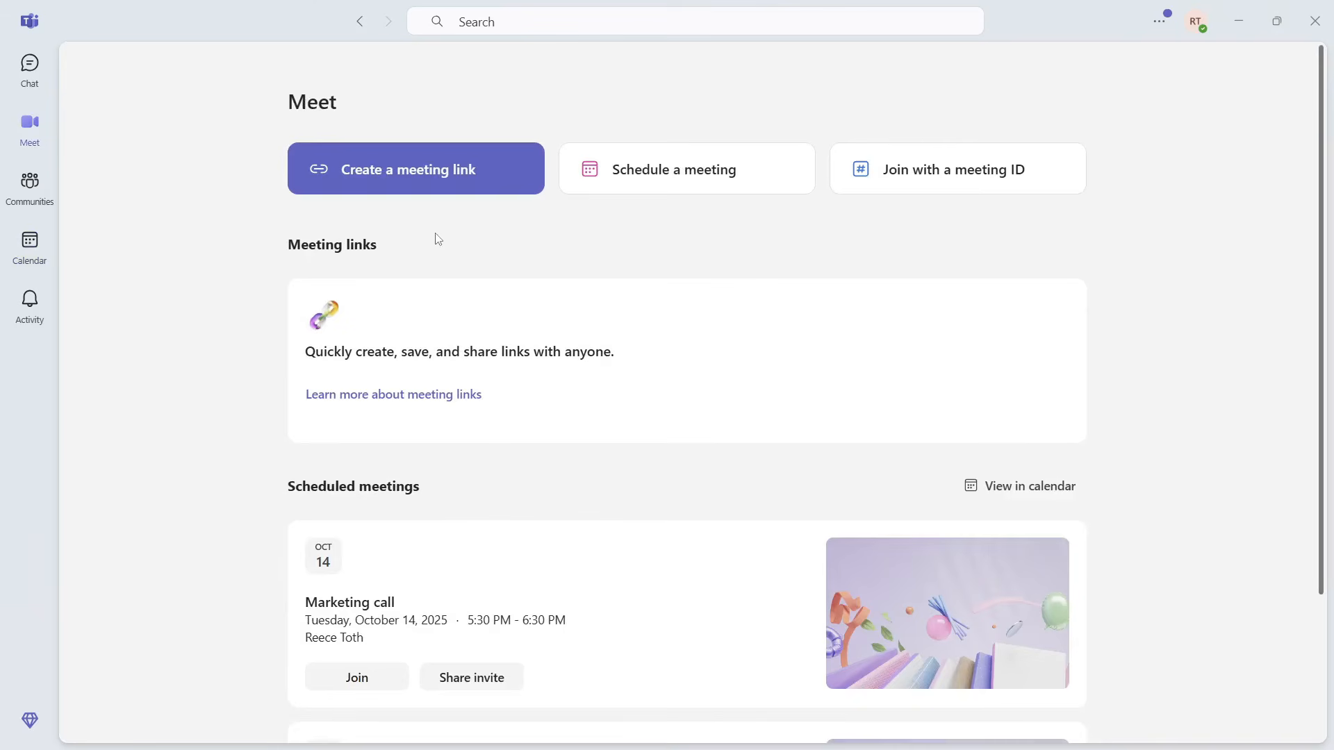
Step: Open the Calendar and scroll the October 13–17 week to the afternoon Marketing call
left_click(31, 256)
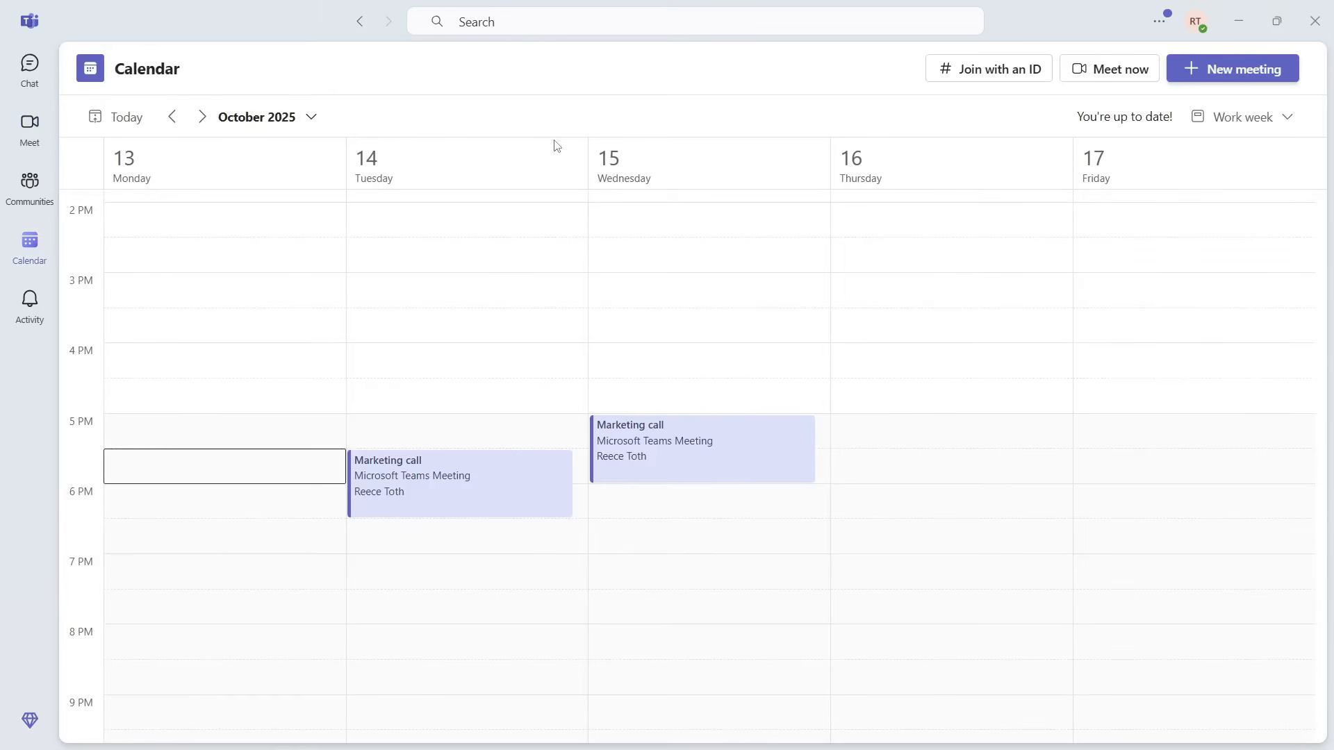
scroll(462, 351, "down", 2)
scroll(463, 352, "up", 3)
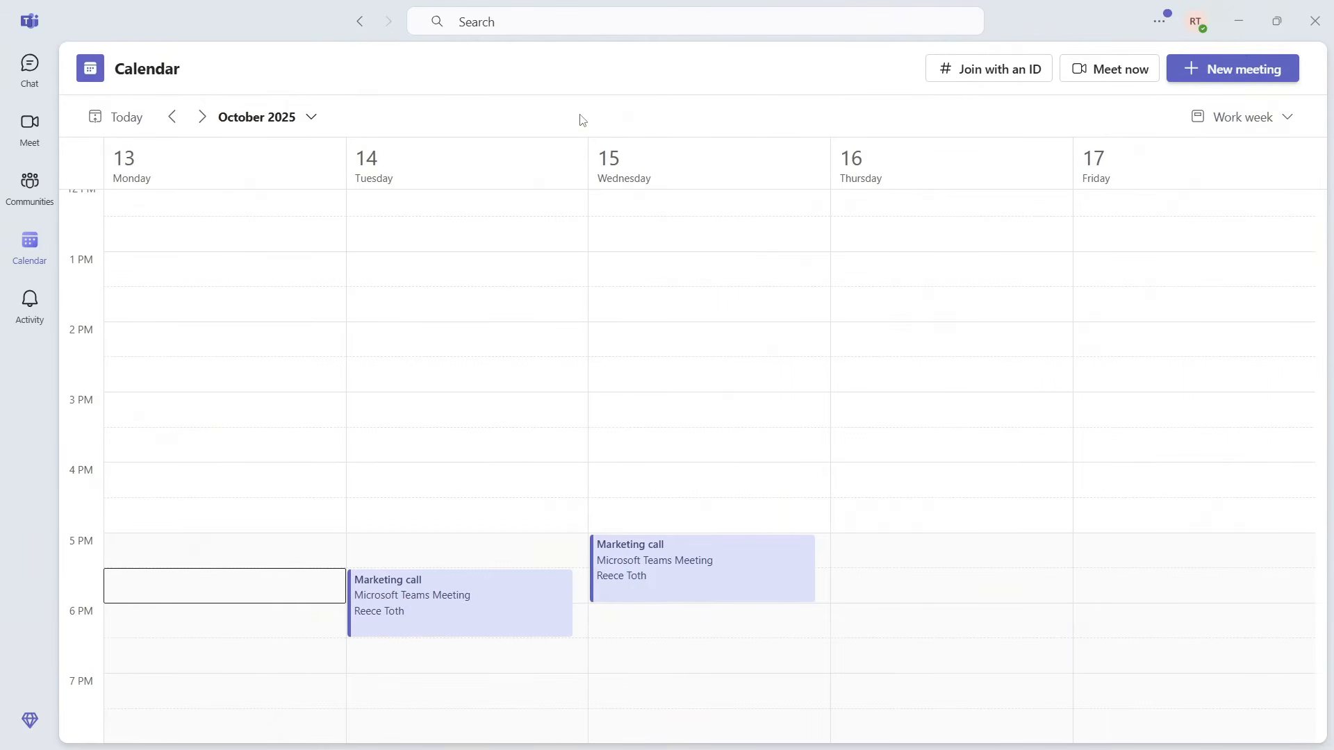
scroll(572, 402, "up", 6)
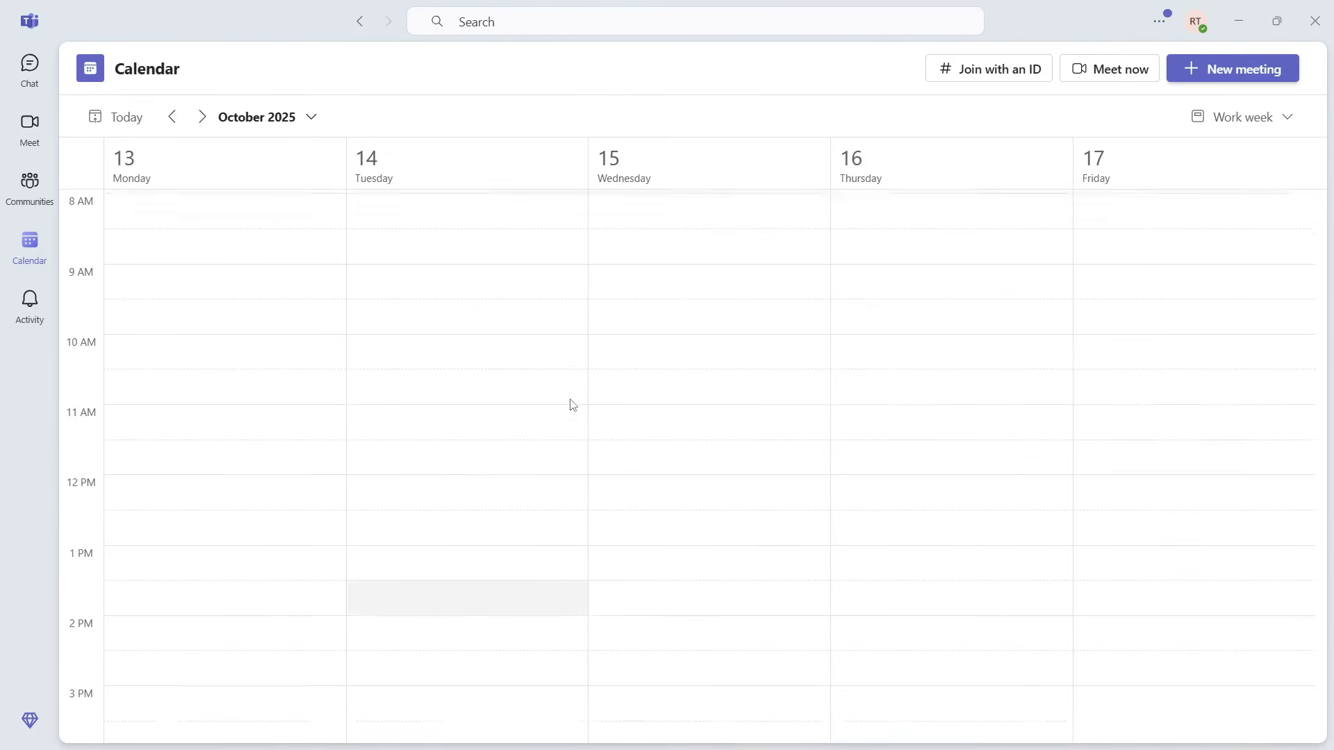
scroll(571, 403, "down", 5)
scroll(570, 405, "down", 1)
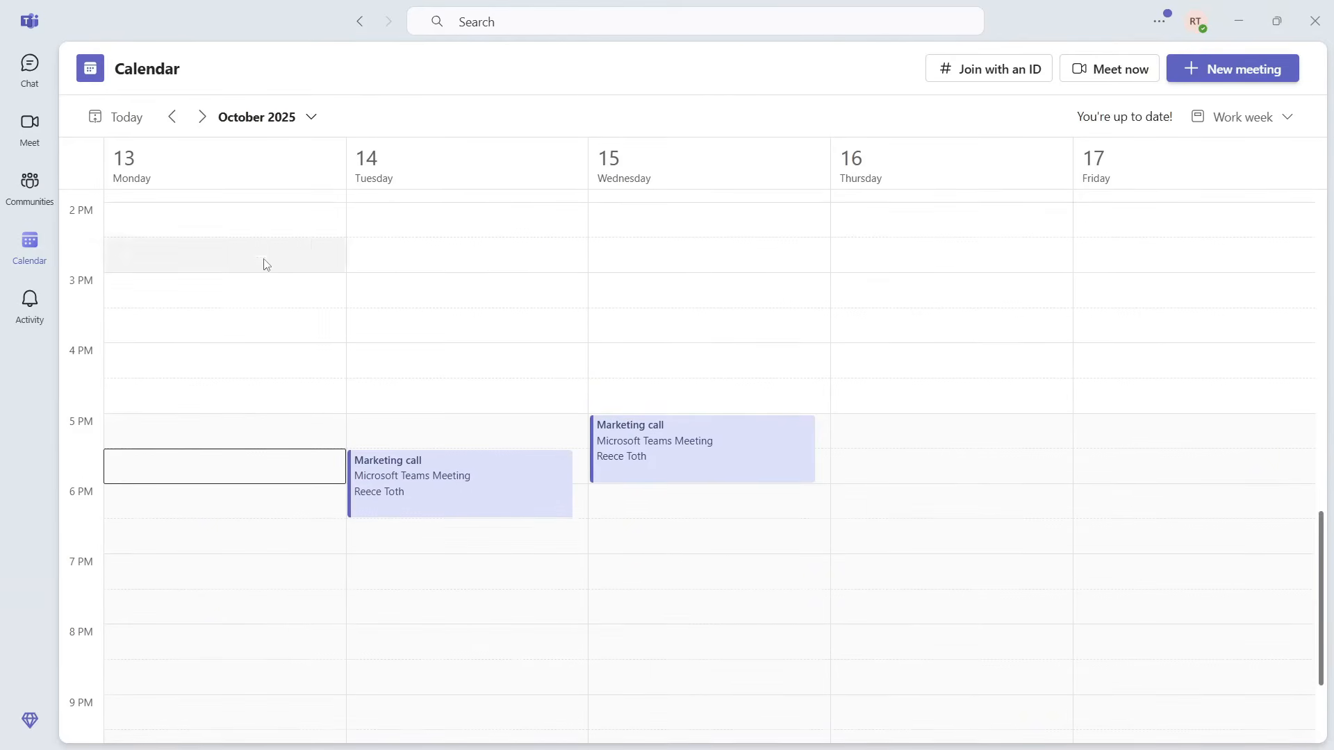
Step: Open the Tuesday Marketing call in edit mode and scroll through its details
left_click(489, 499)
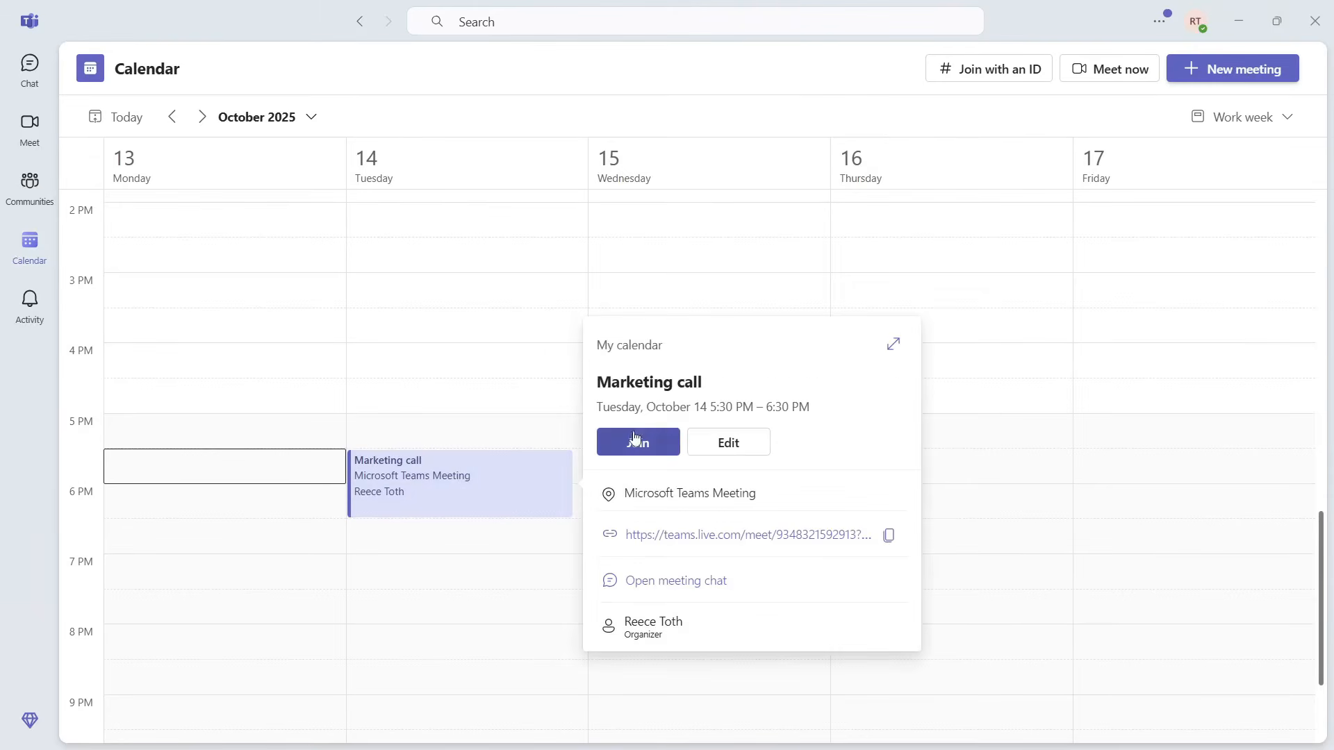
left_click(738, 449)
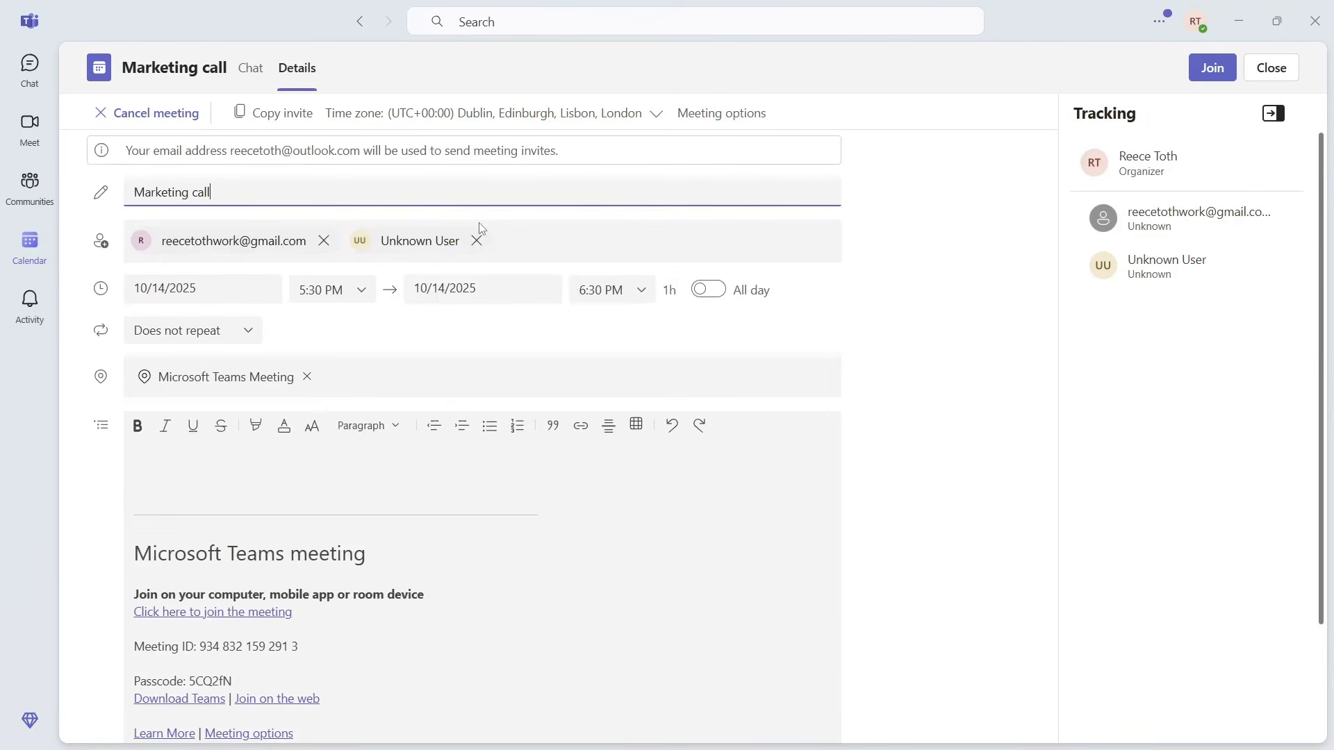
scroll(541, 236, "down", 2)
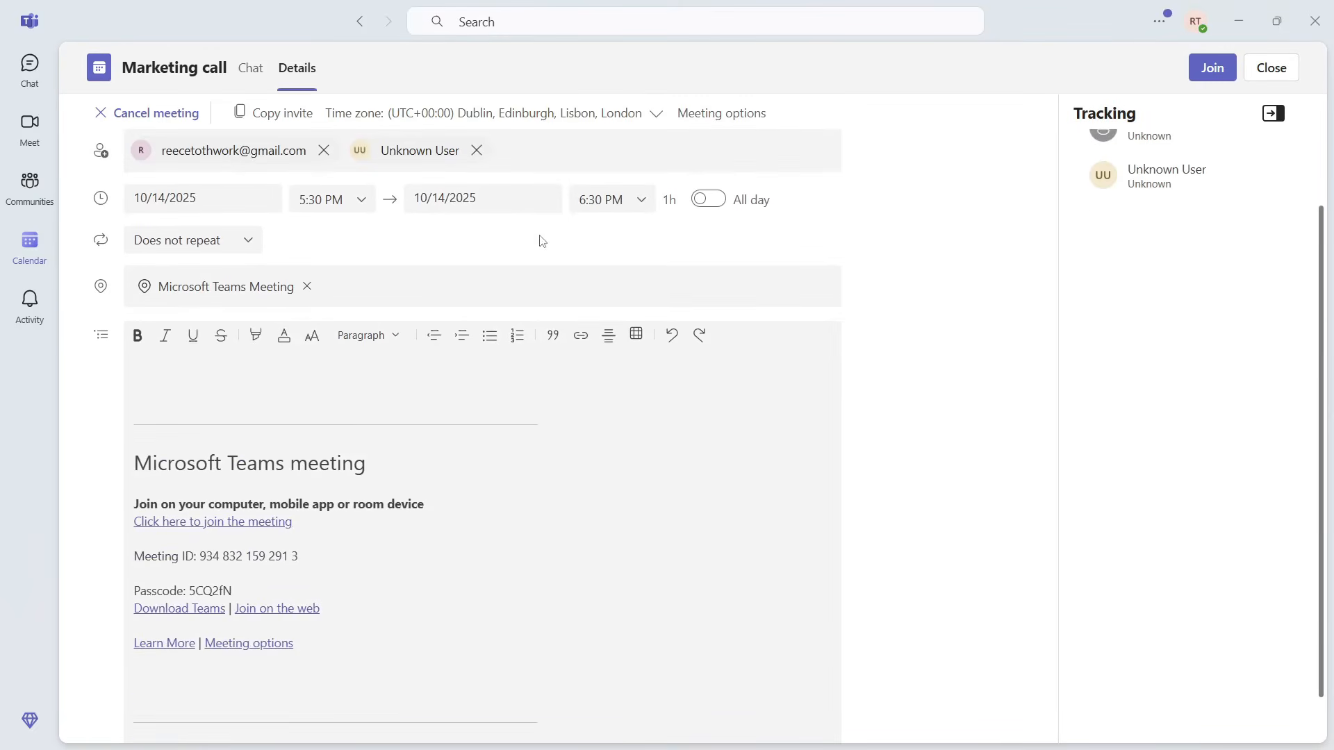
scroll(478, 383, "up", 2)
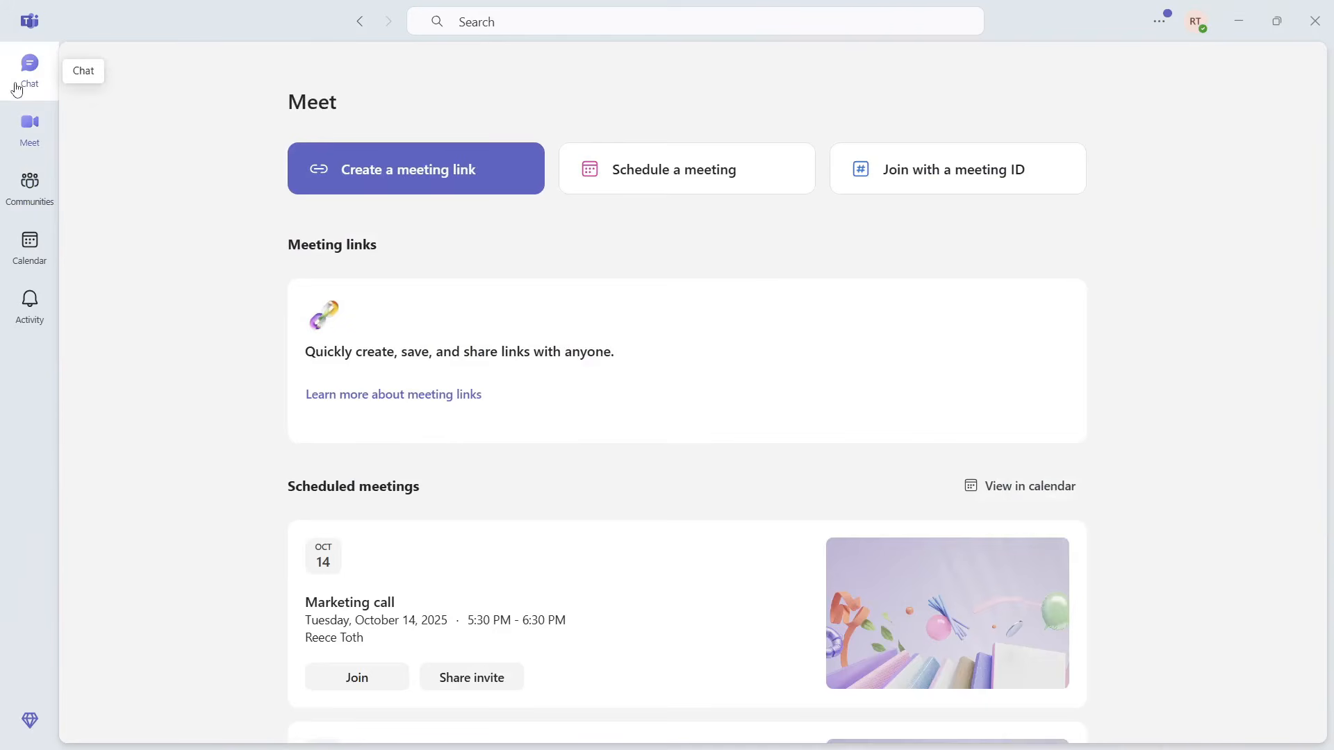
Step: Start a new chat with the suggested contact, send 'nbjnn', then try Meet now
left_click(24, 88)
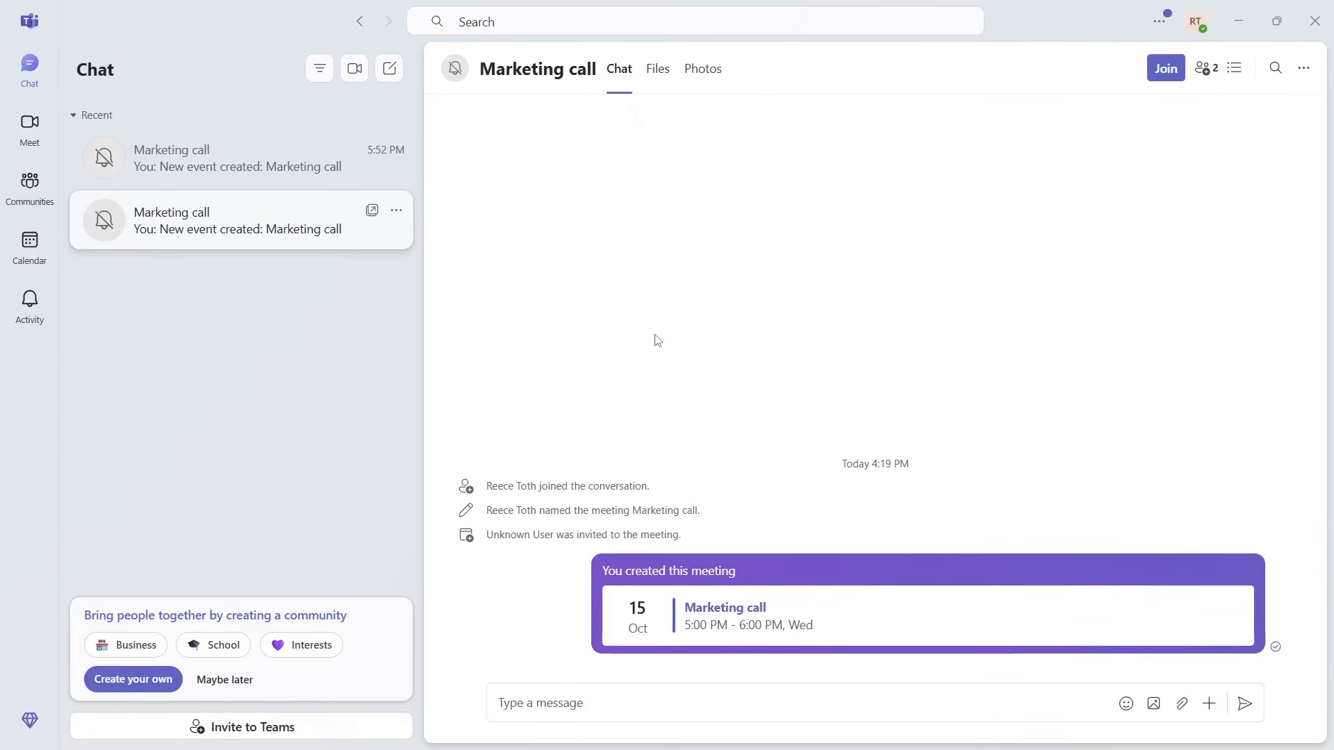
left_click(390, 70)
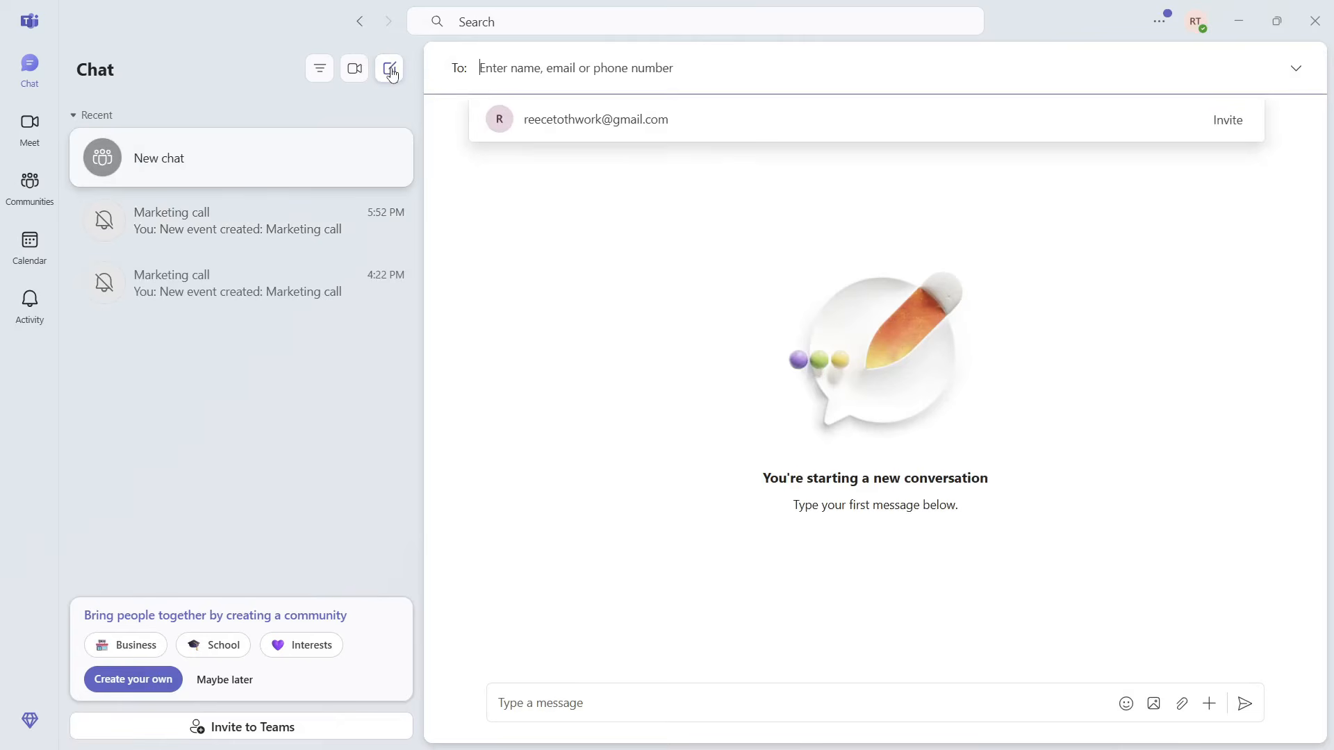
left_click(635, 134)
left_click(591, 704)
type("nbjnn")
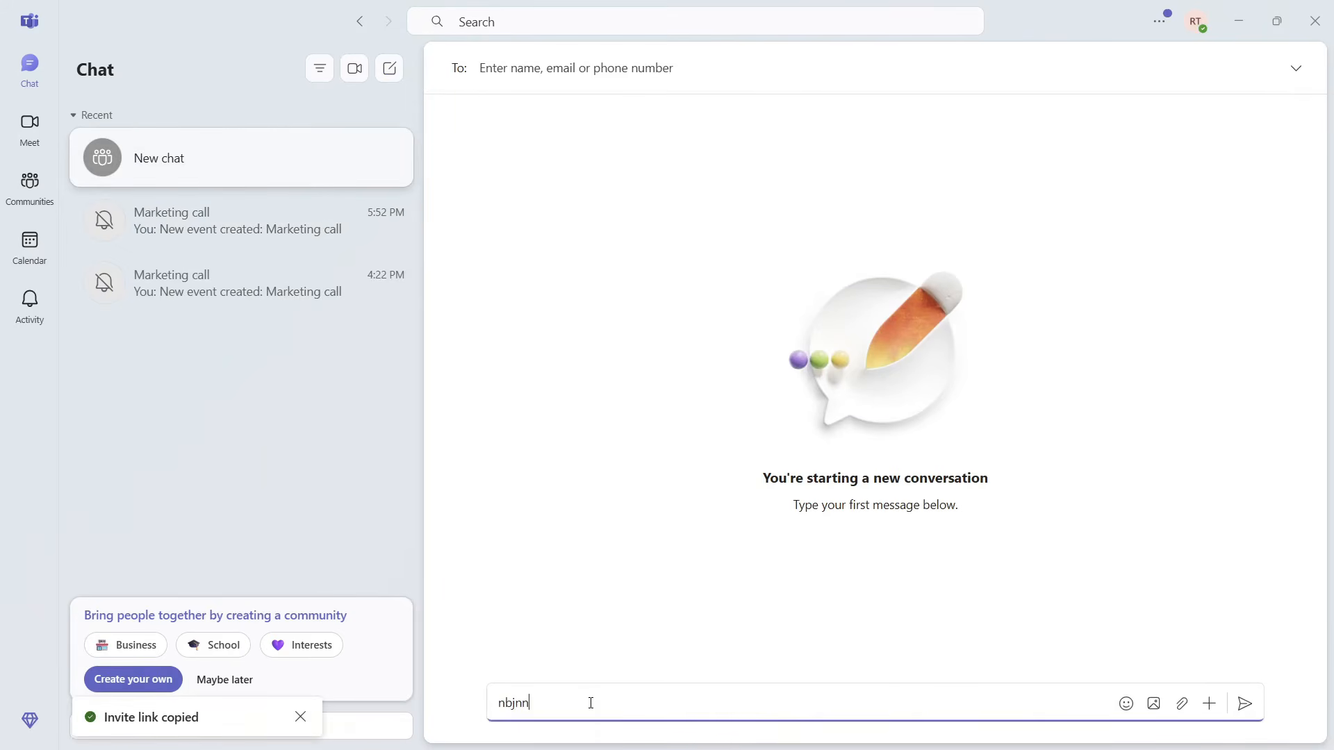
key("Return")
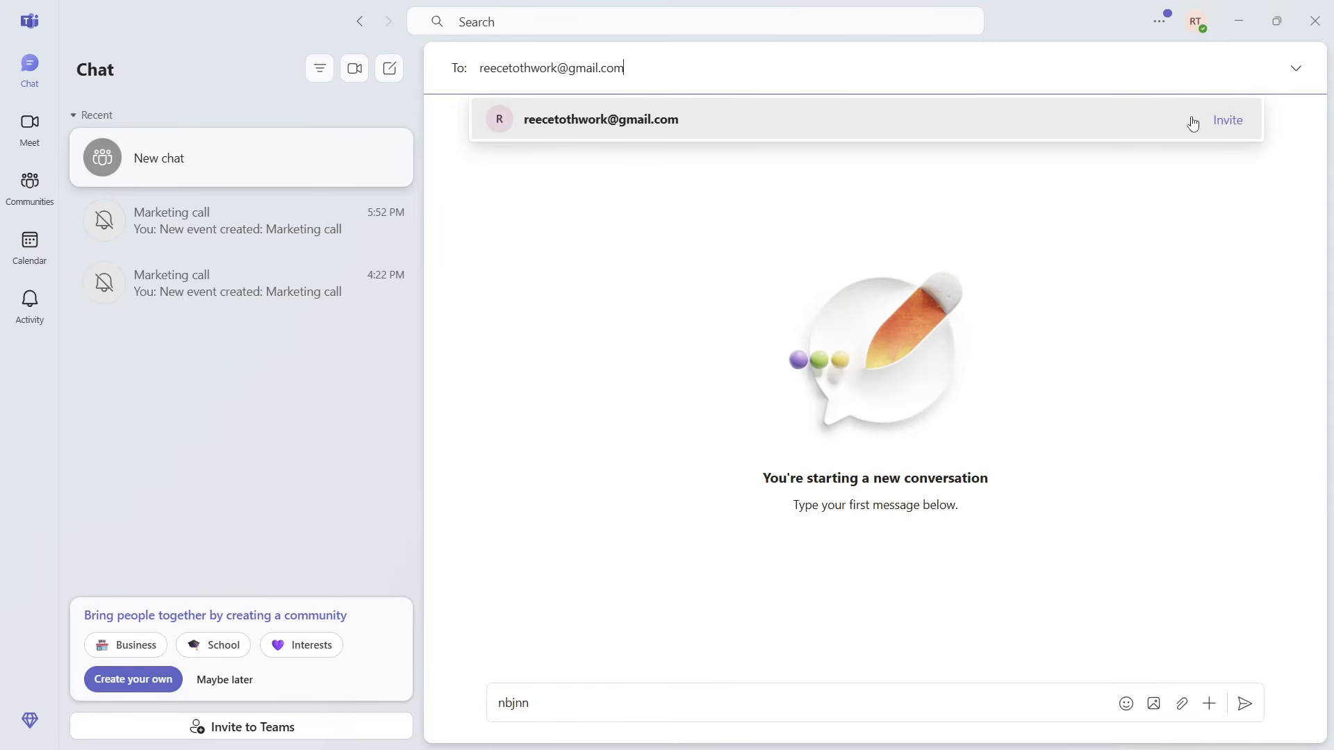
left_click(1235, 122)
left_click(348, 78)
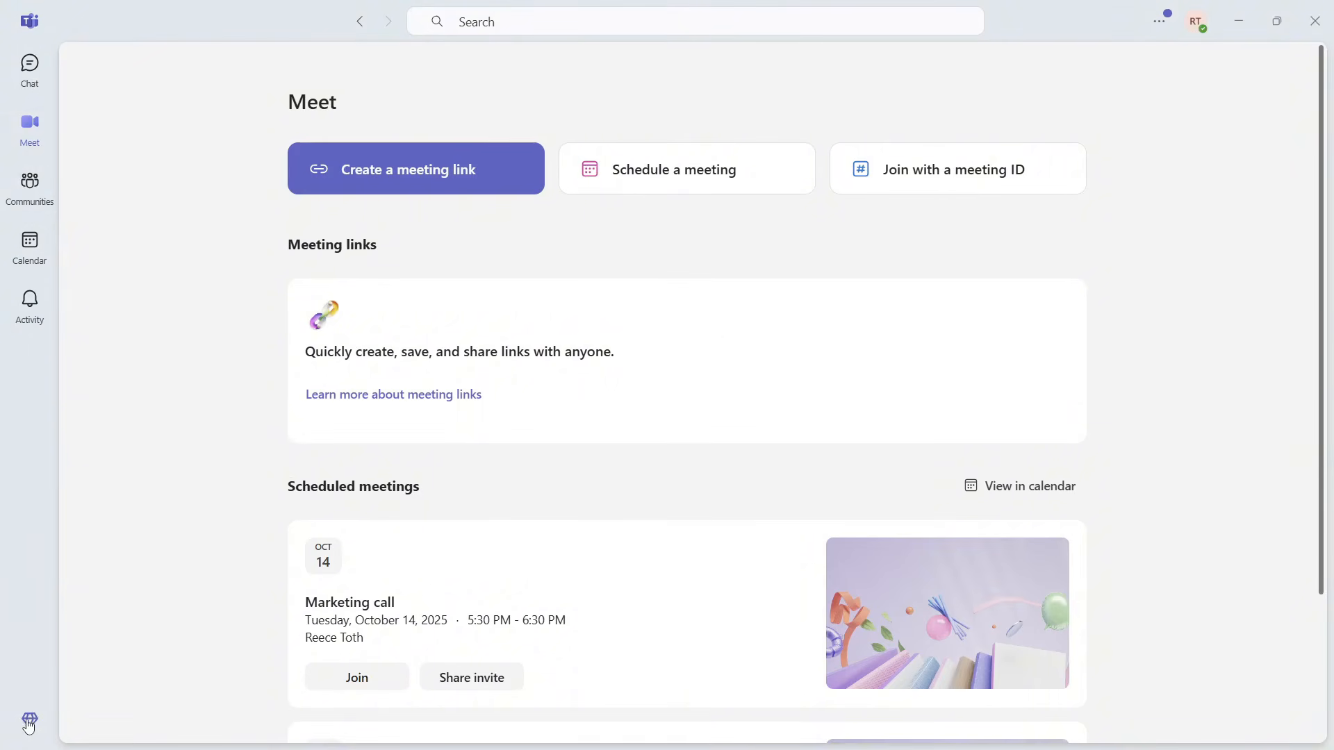
left_click(29, 722)
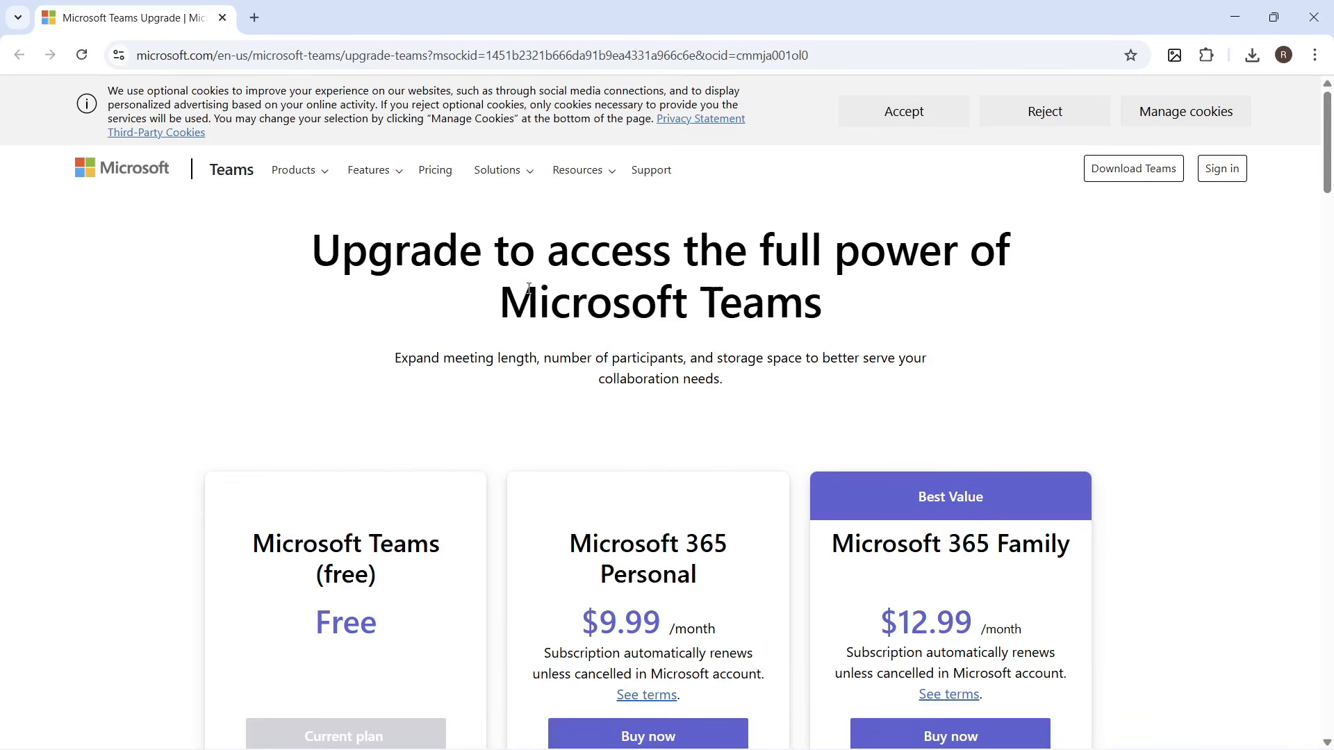
scroll(529, 288, "down", 10)
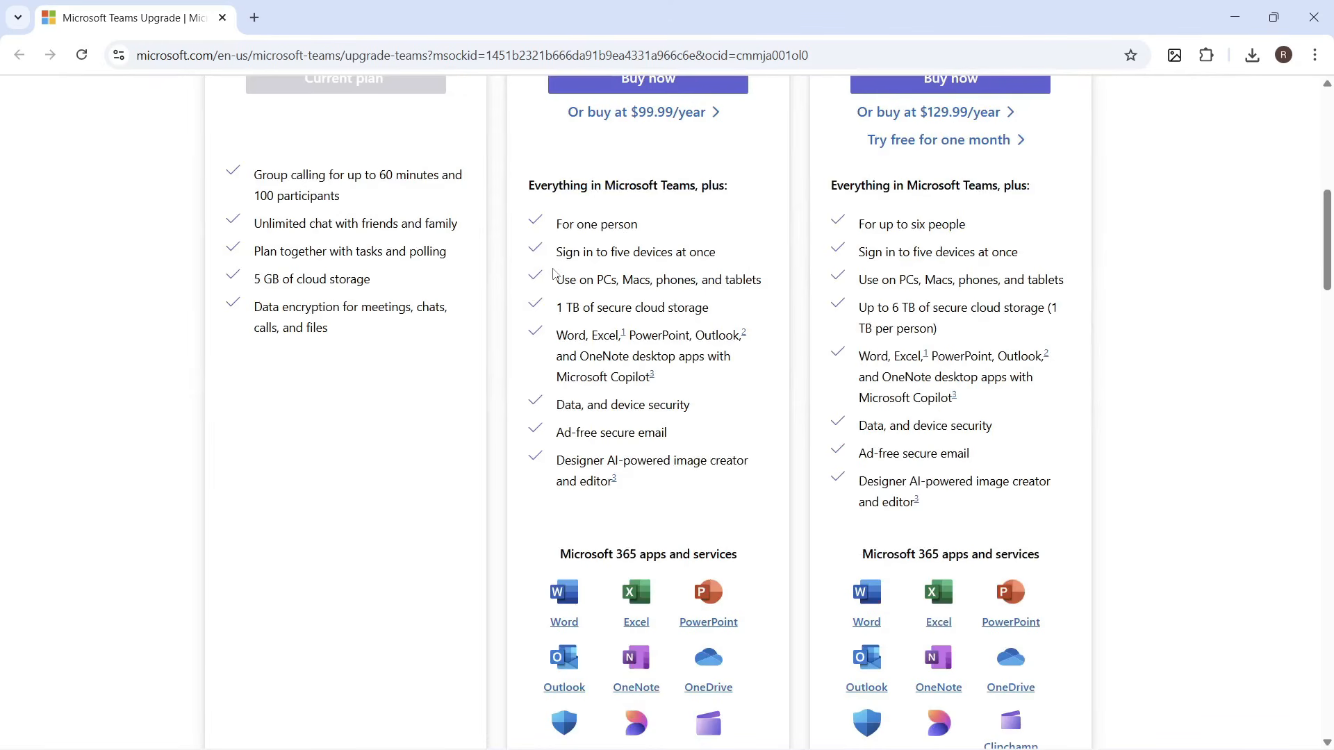
scroll(554, 273, "down", 2)
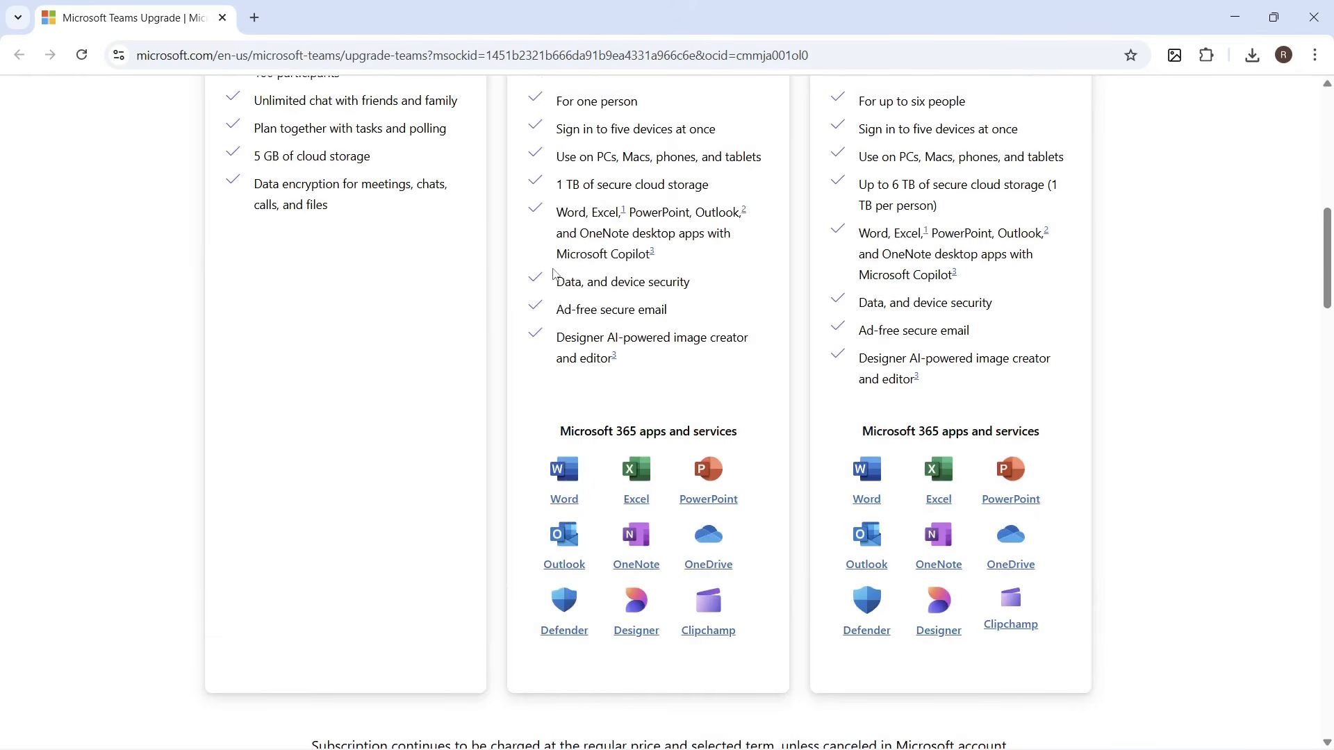
scroll(554, 273, "up", 1)
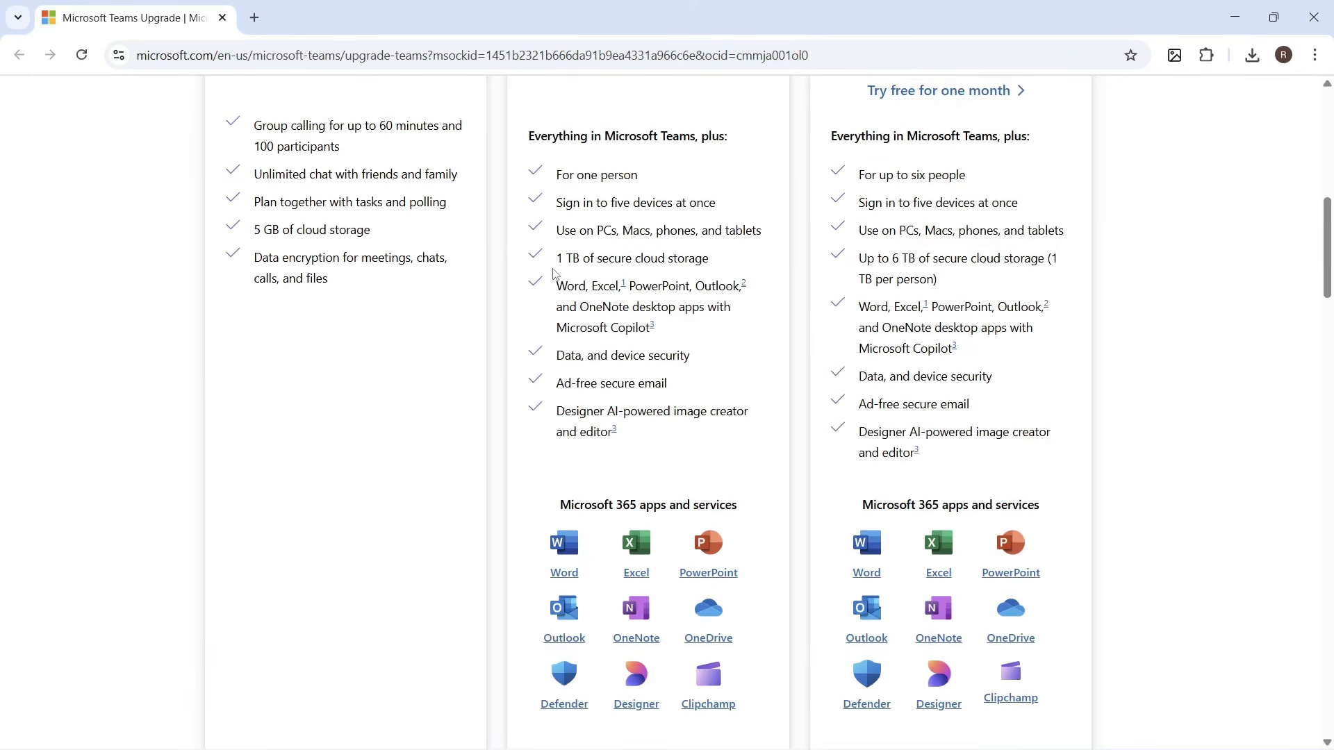
scroll(554, 273, "up", 4)
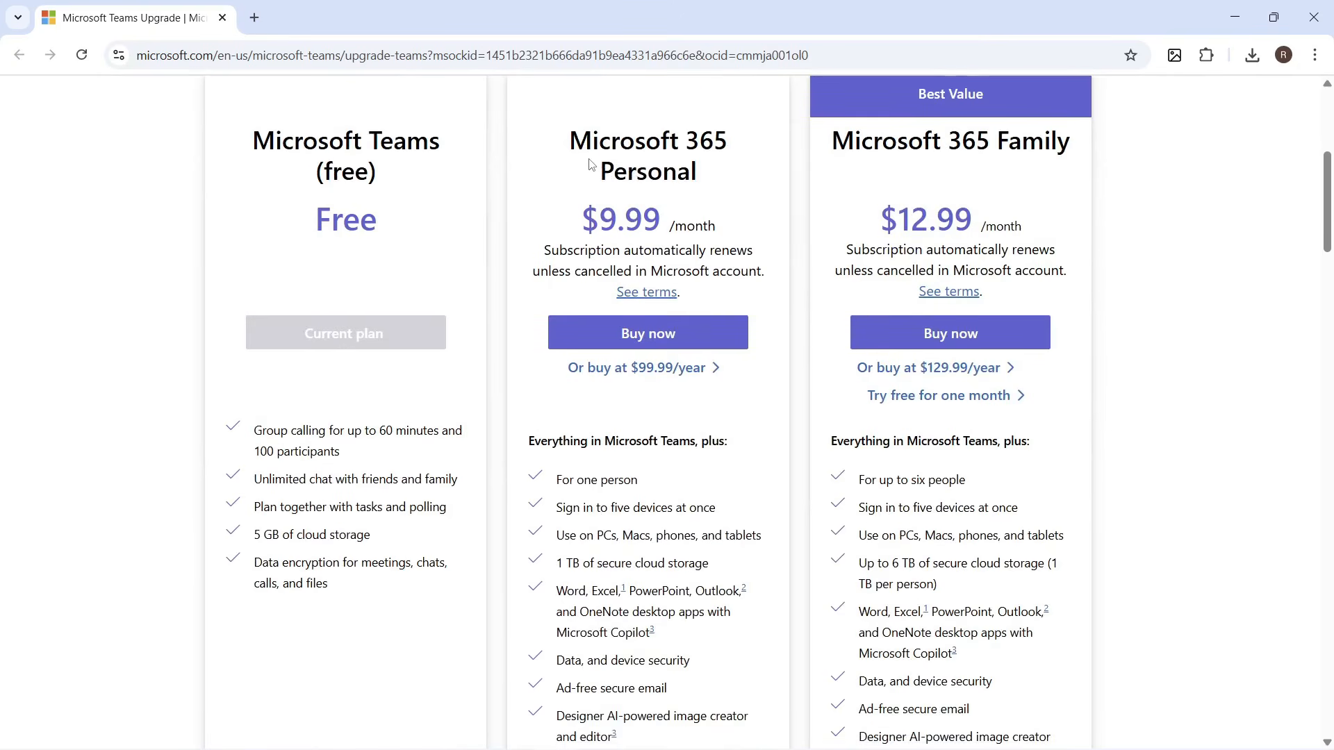
scroll(590, 164, "down", 5)
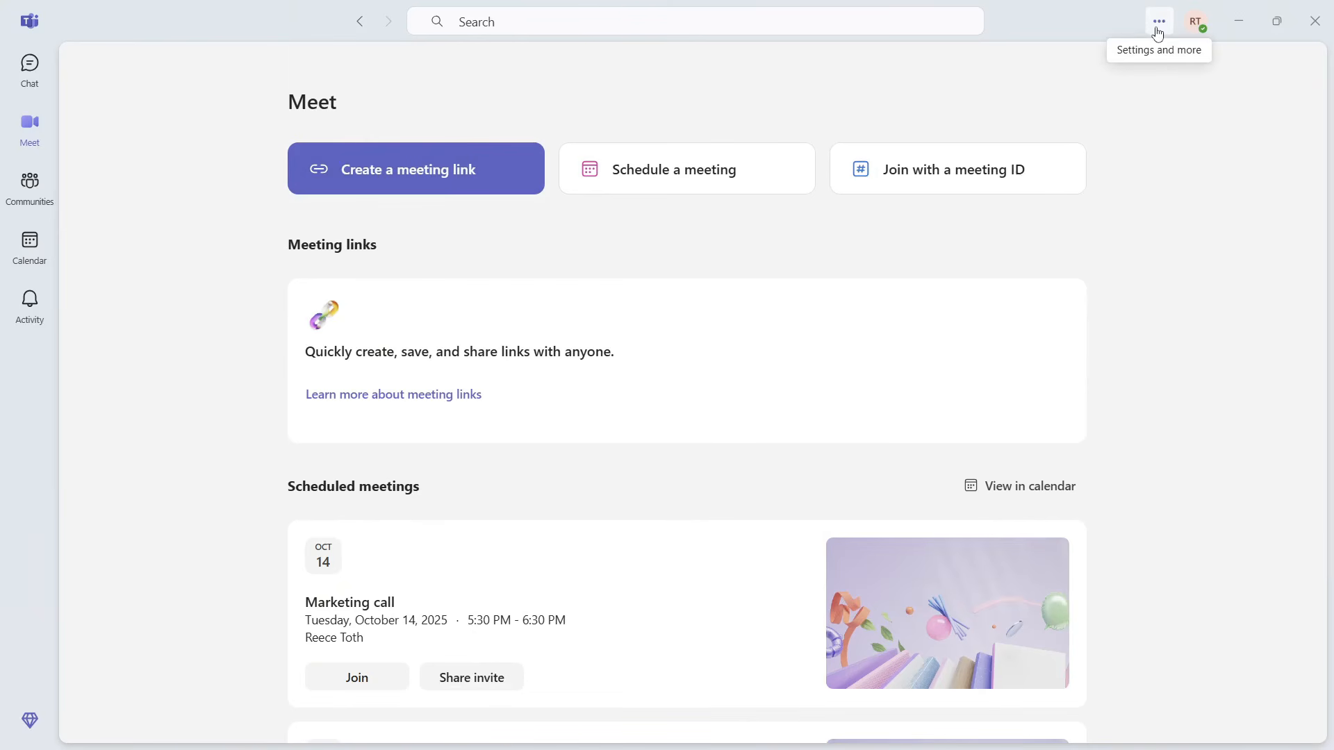
Step: Open Teams Settings and go to the Devices page
left_click(1158, 32)
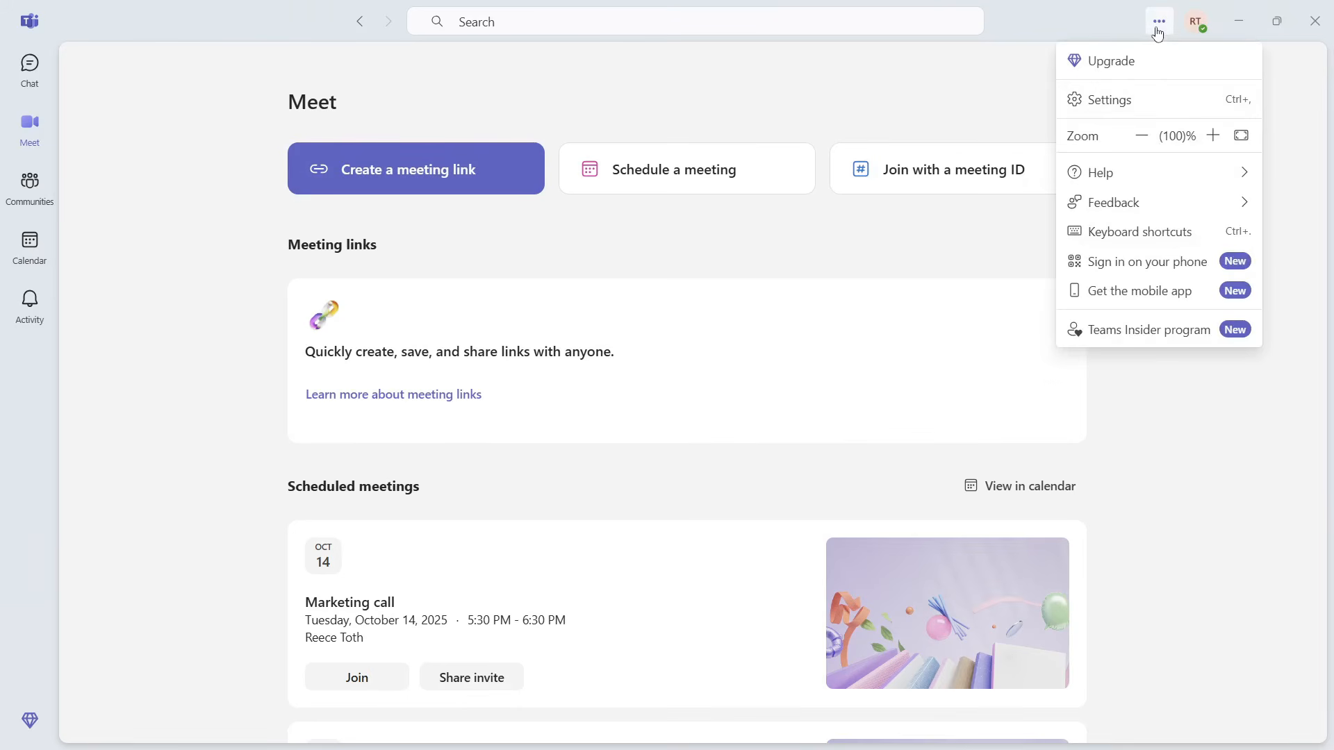
left_click(1128, 101)
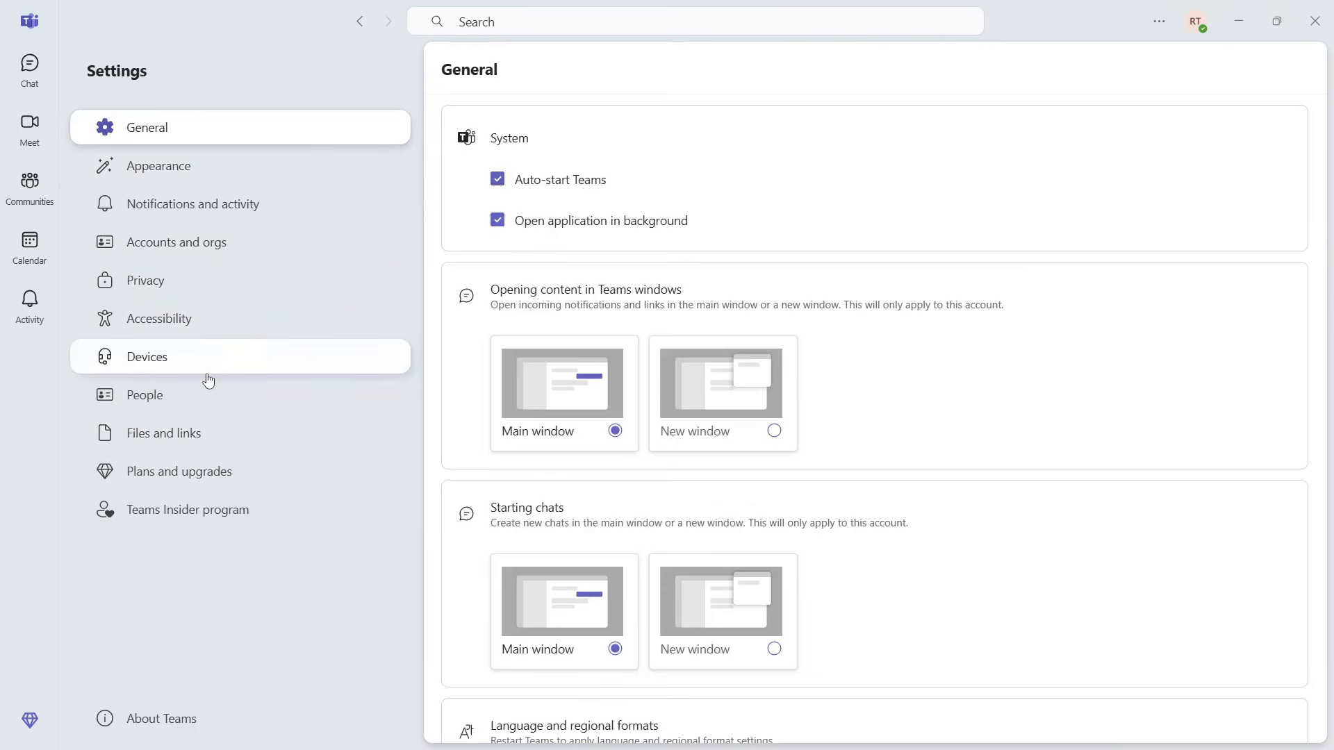
left_click(203, 374)
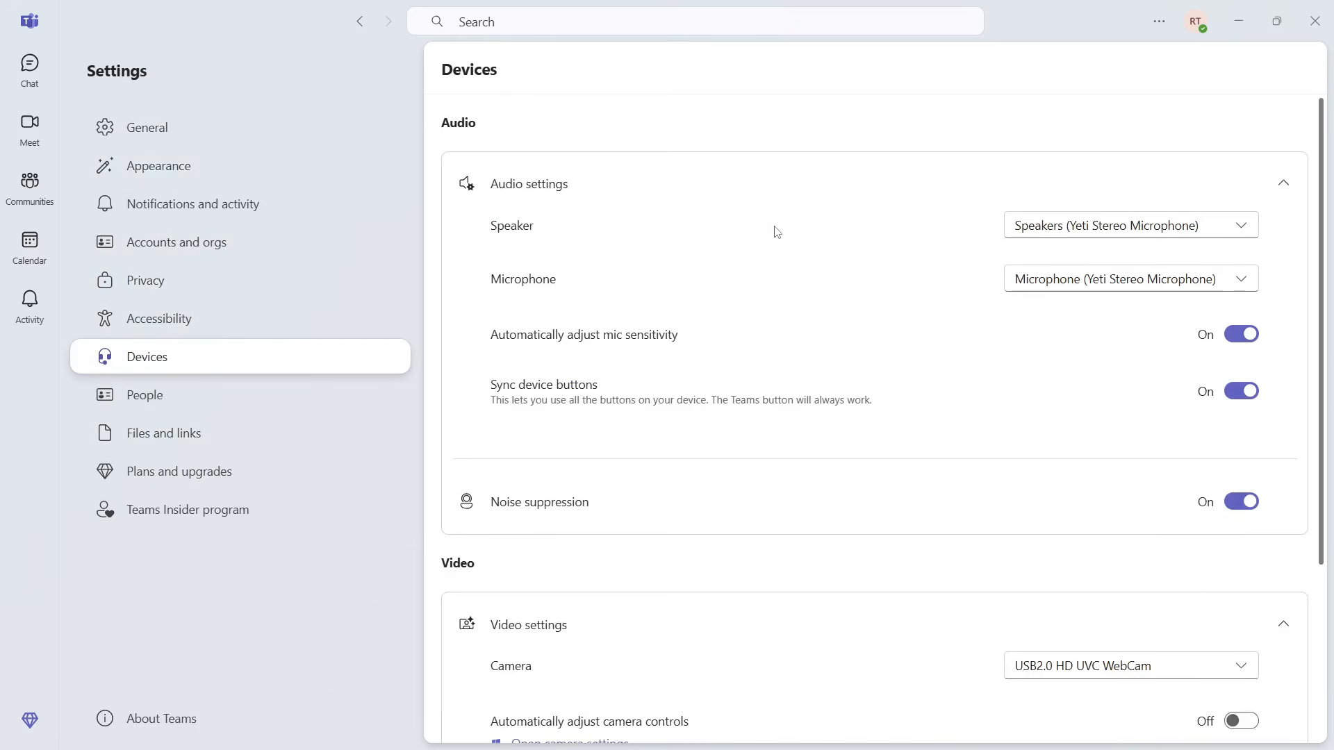
scroll(671, 238, "down", 1)
scroll(674, 239, "down", 3)
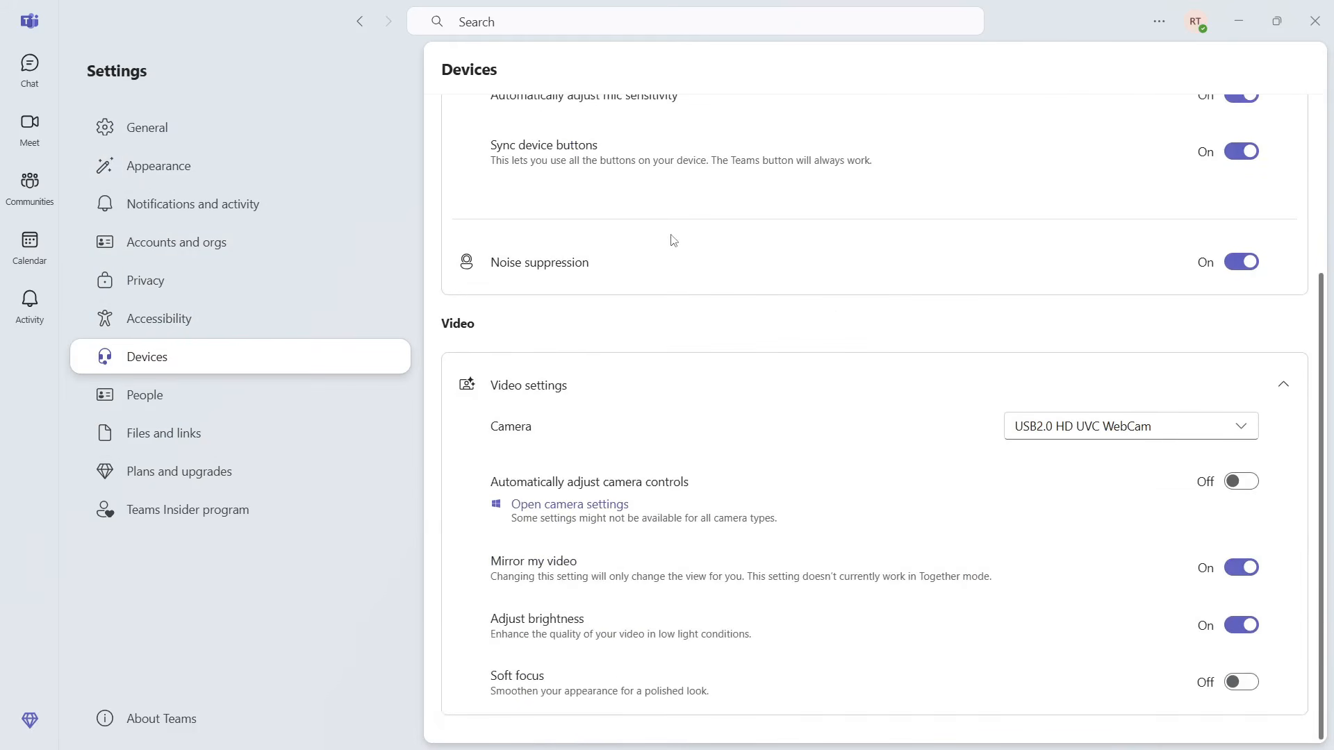
scroll(673, 240, "up", 4)
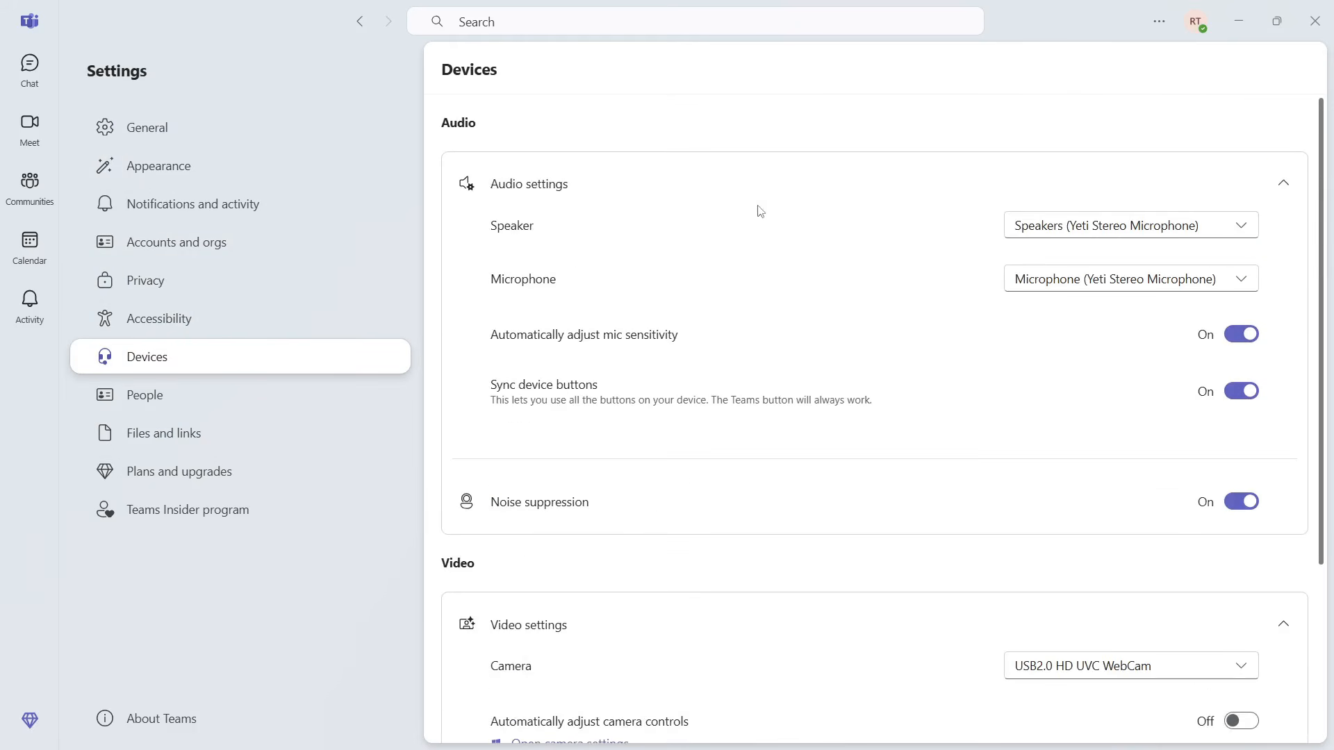
Step: Check the speaker and microphone lists, keeping the Yeti devices selected
left_click(1155, 231)
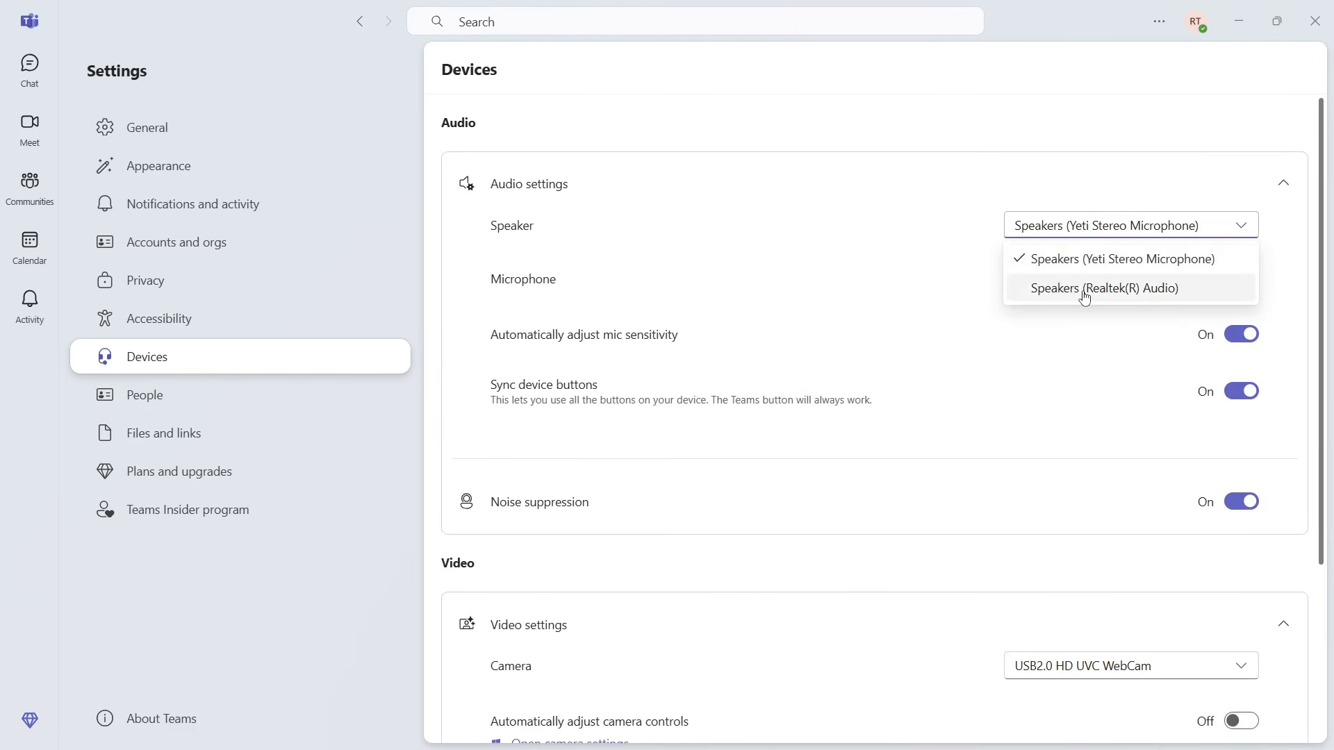
left_click(1097, 183)
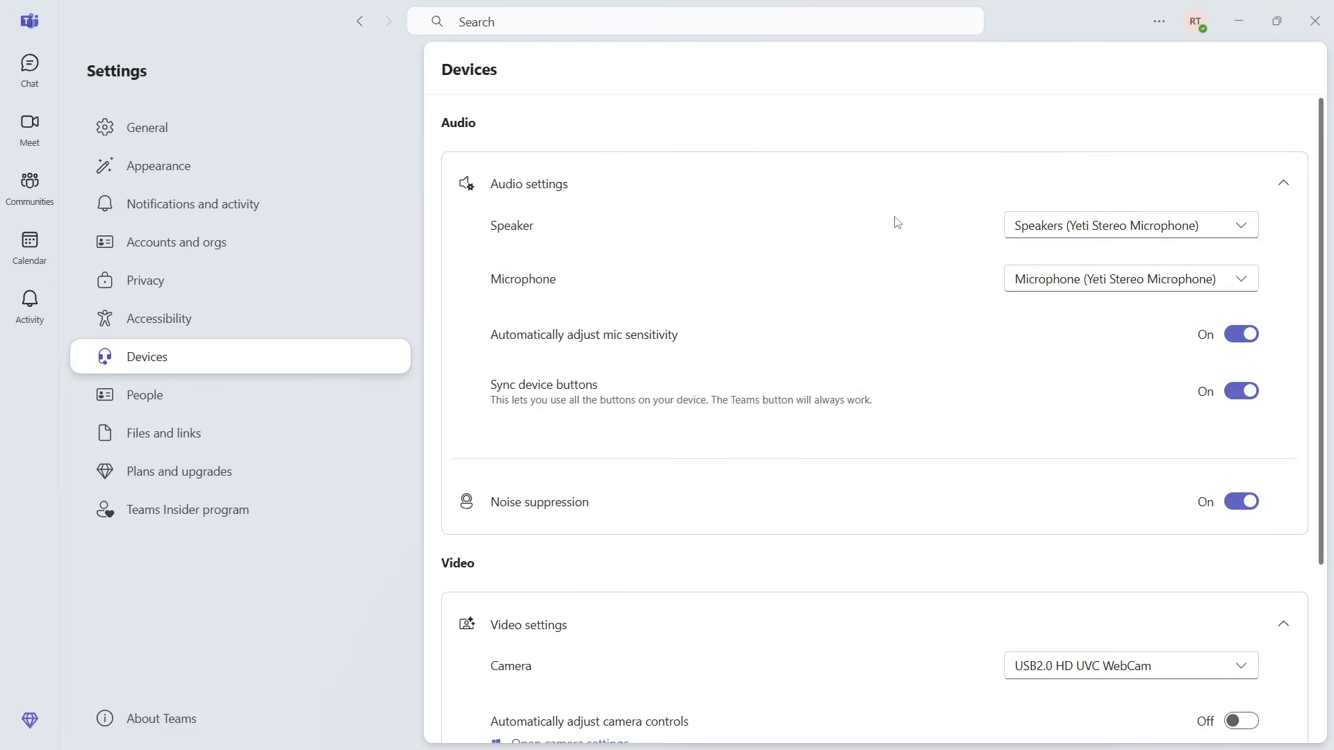
left_click(1029, 281)
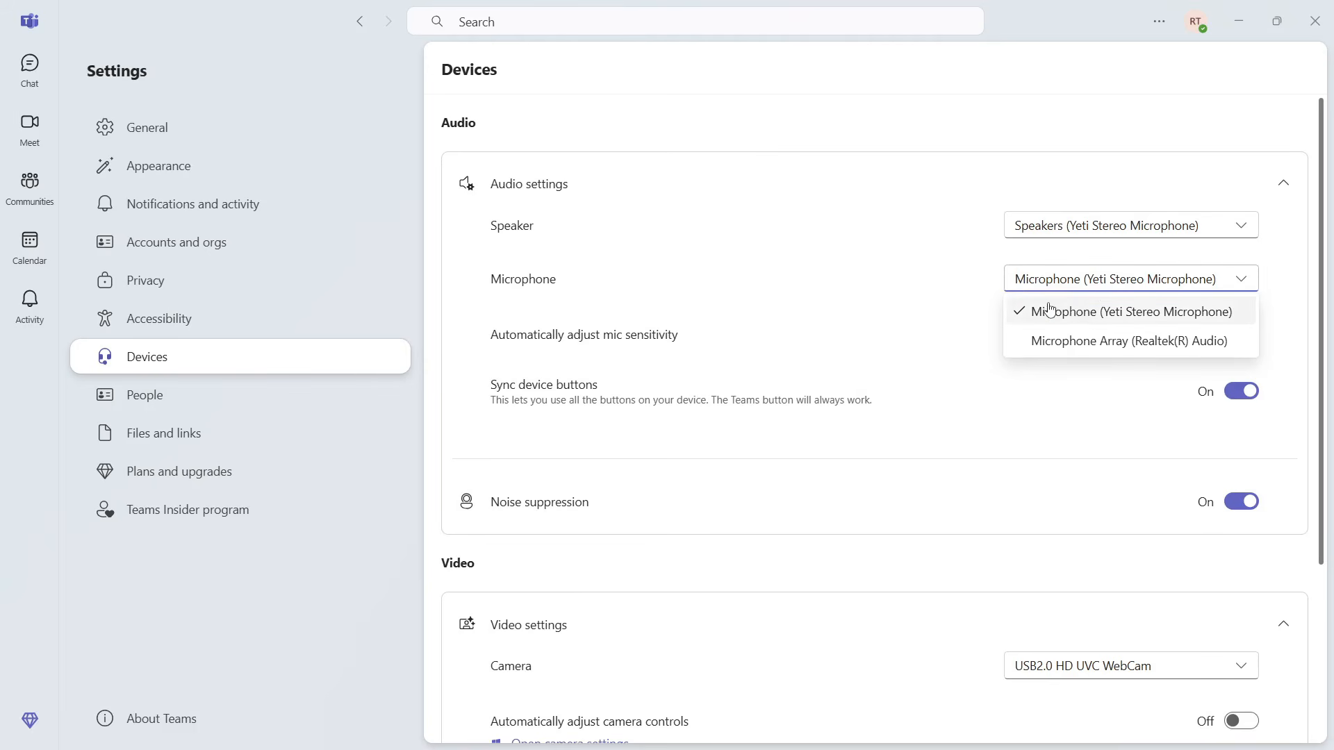
left_click(834, 298)
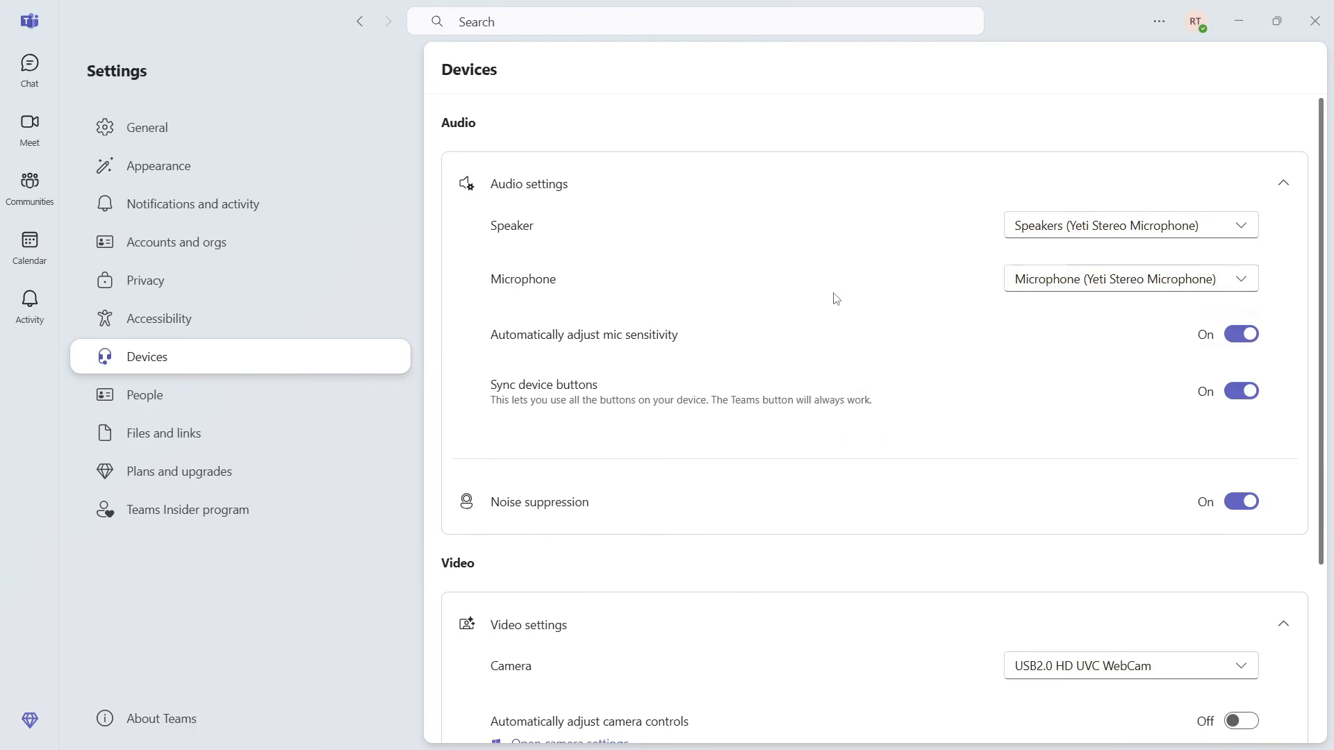
Step: Keep the USB2.0 HD UVC WebCam as the camera, then close Teams
scroll(836, 299, "down", 3)
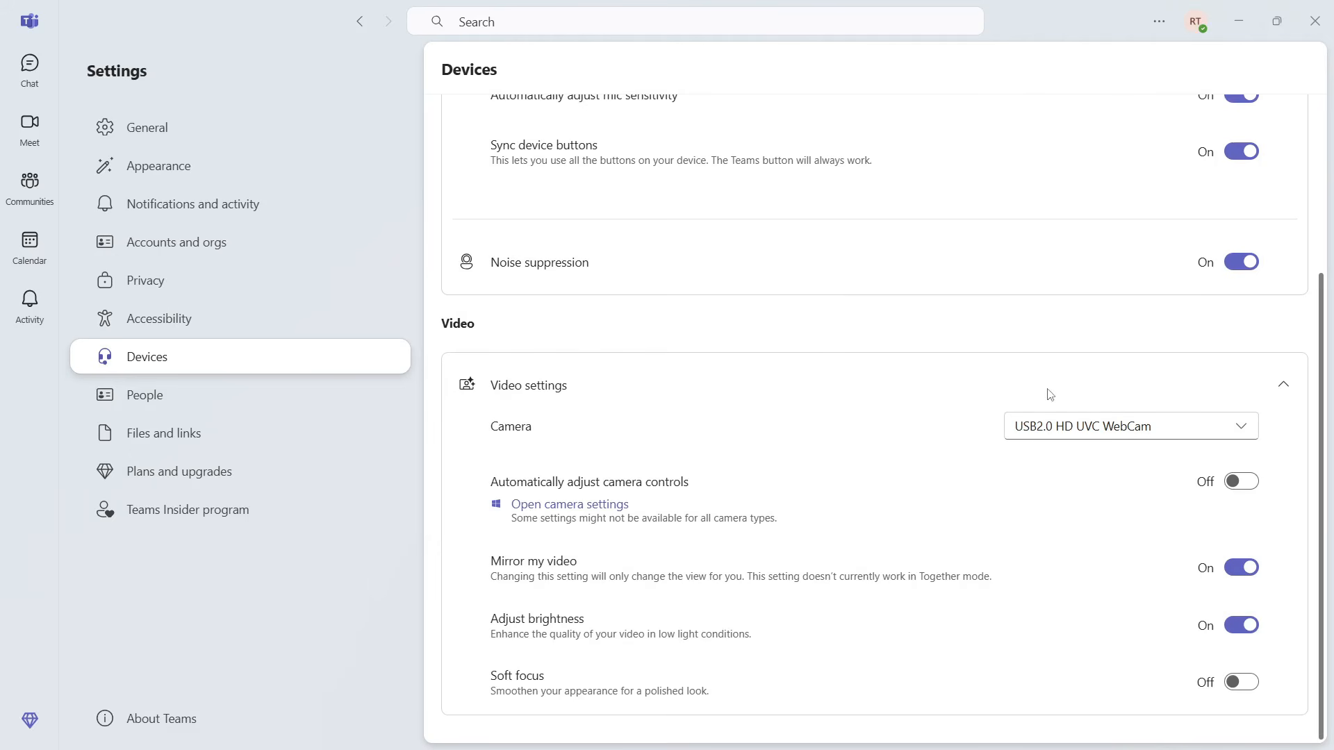
left_click(1069, 434)
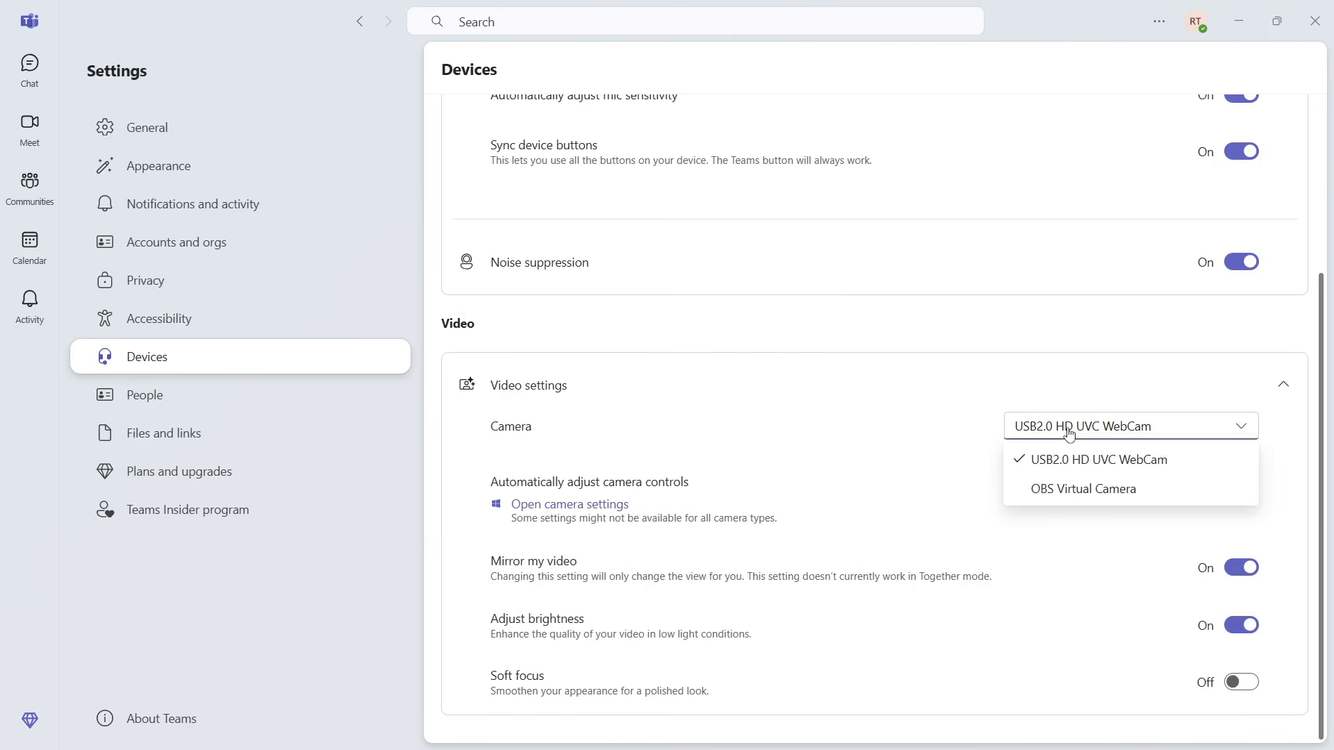
left_click(939, 445)
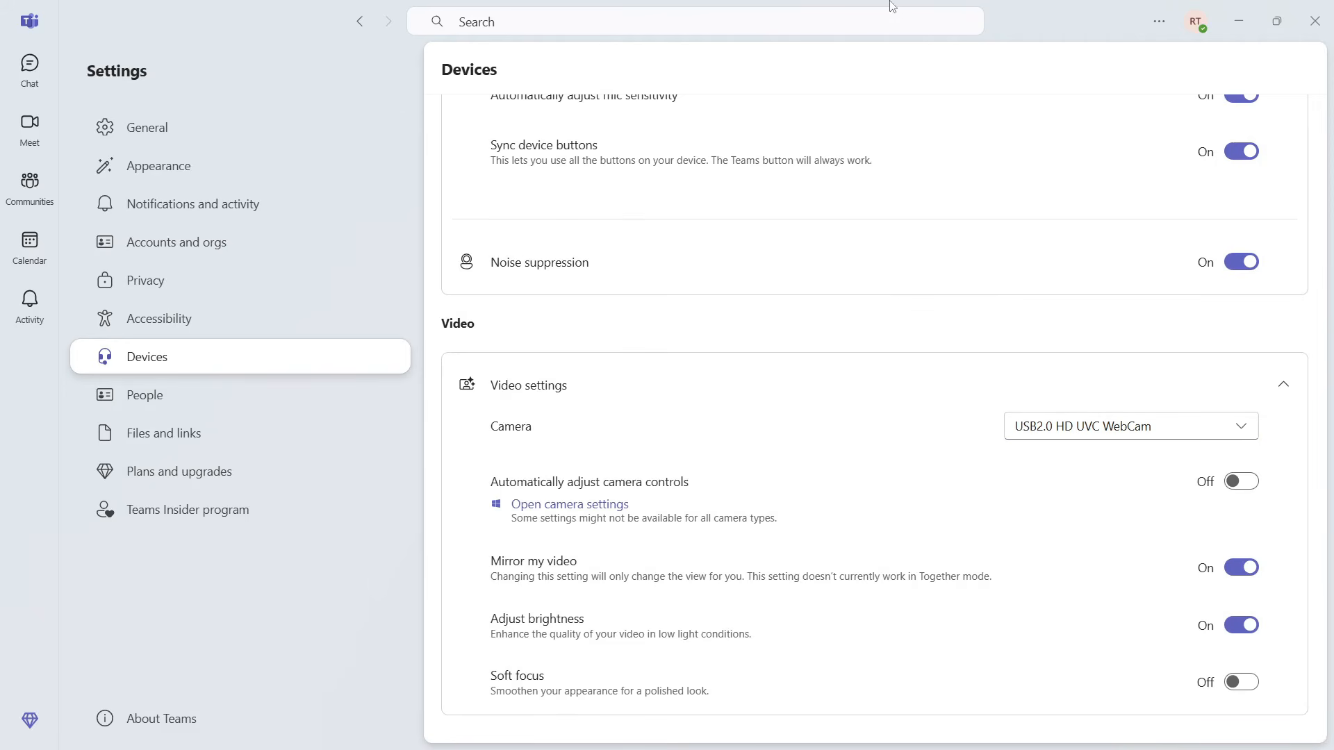
left_click(1324, 10)
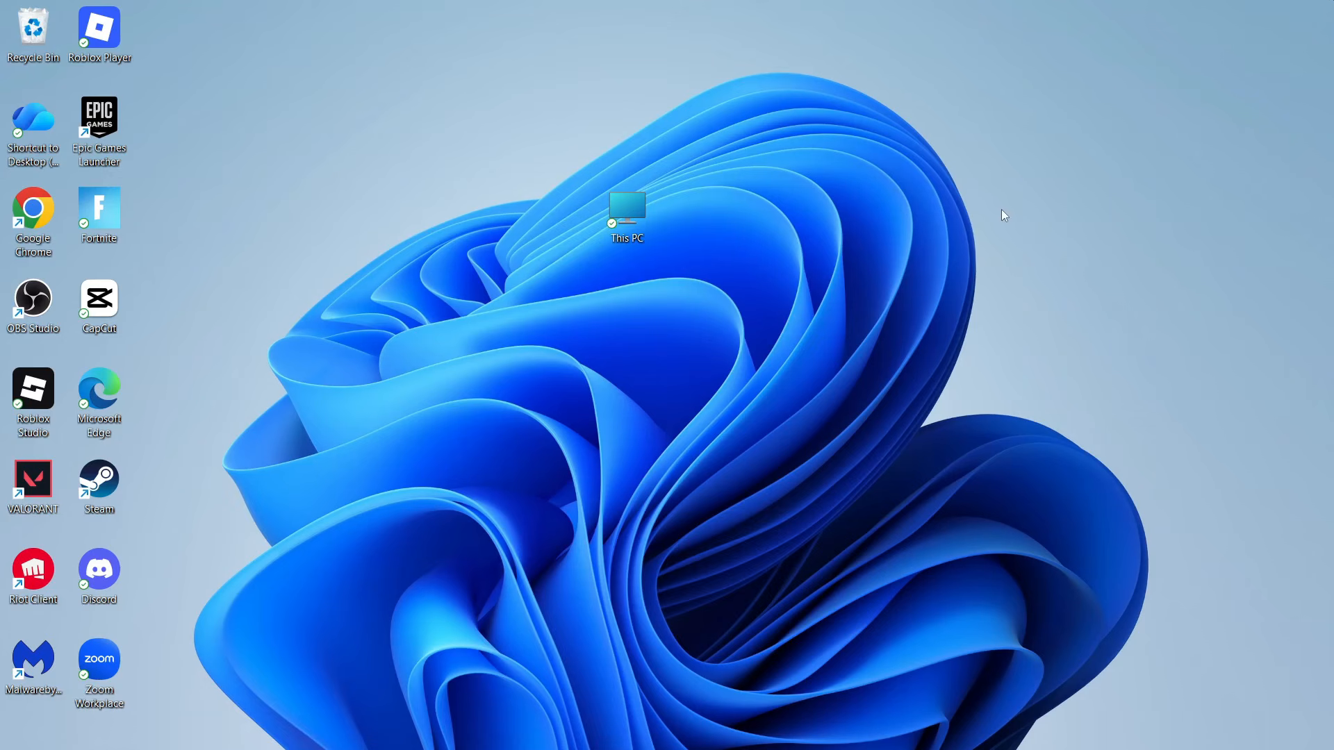